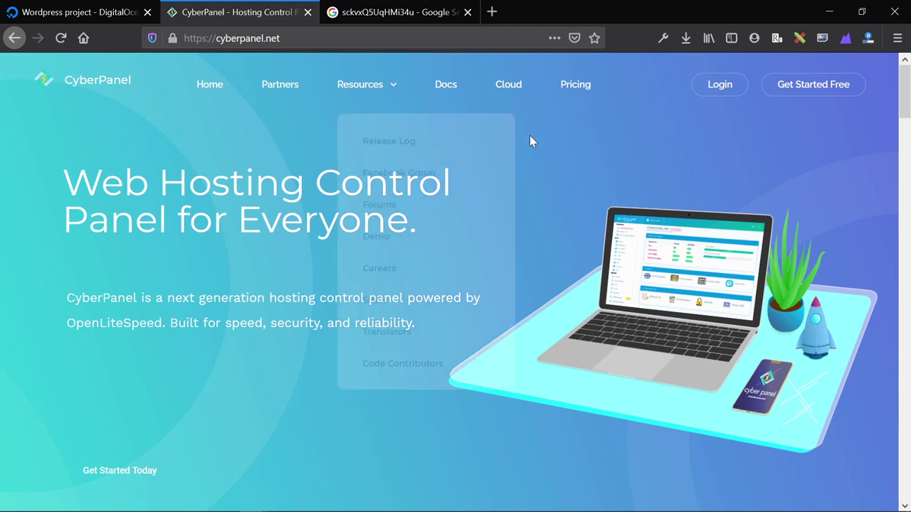
scroll(562, 258, down, 5)
scroll(562, 257, down, 5)
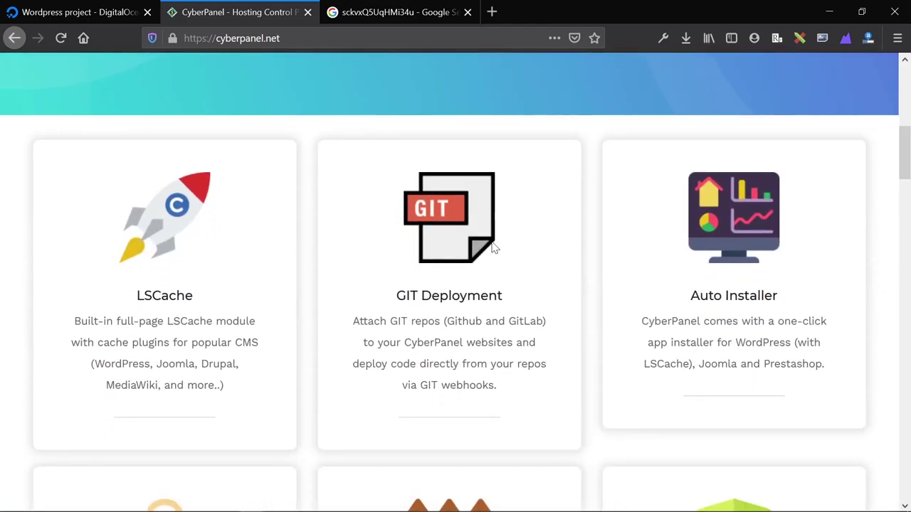
scroll(492, 244, down, 3)
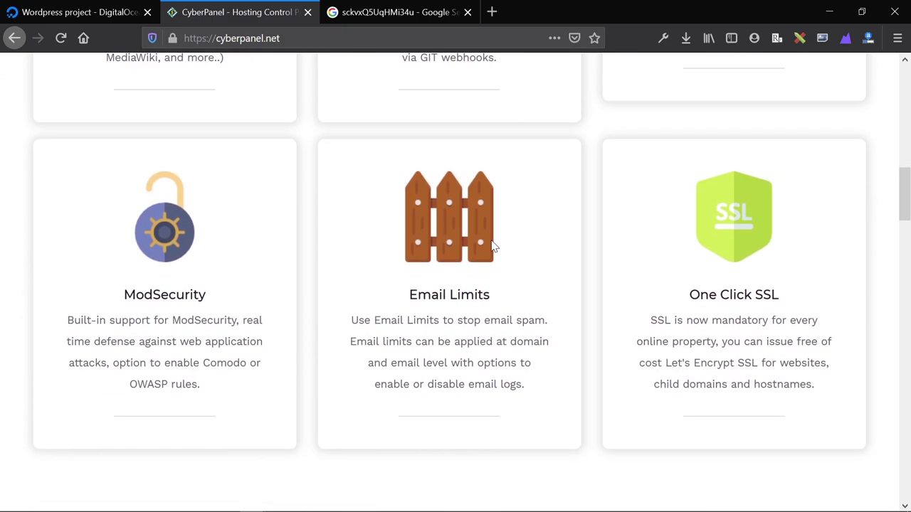
scroll(492, 244, down, 7)
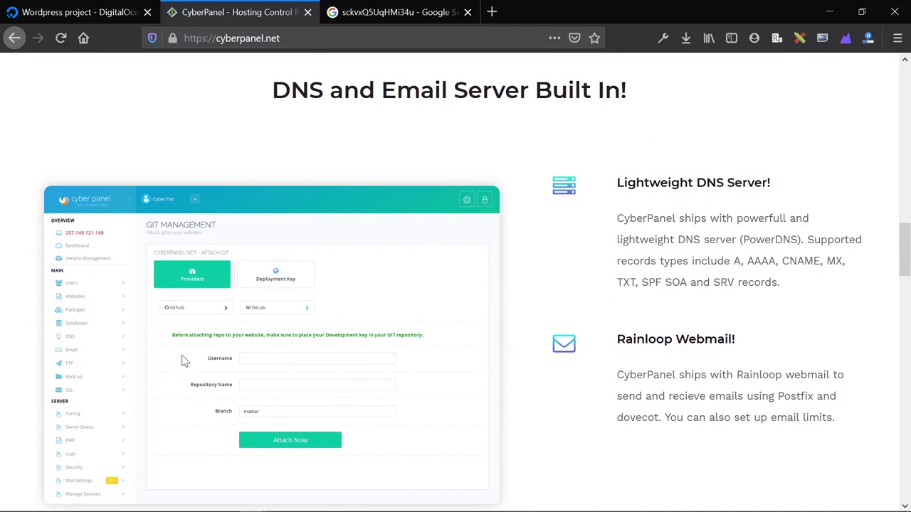
scroll(77, 276, down, 1)
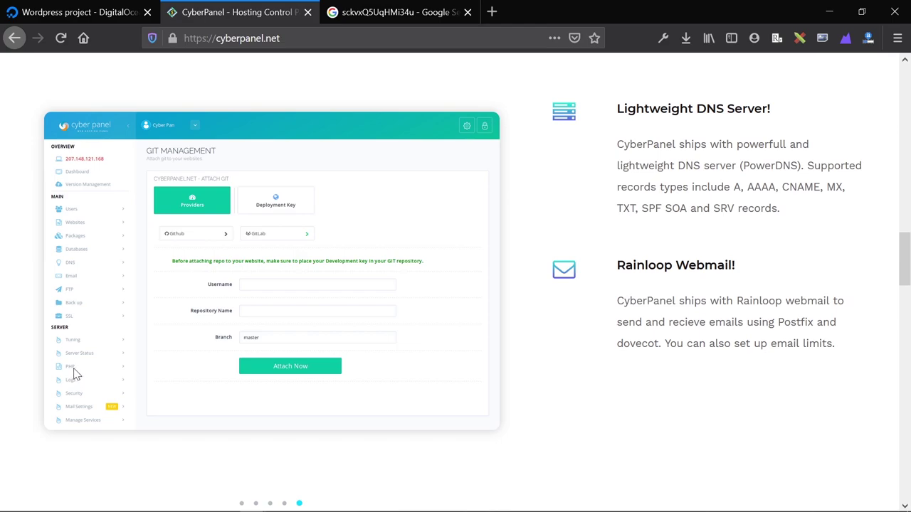
scroll(299, 356, down, 8)
scroll(475, 326, down, 5)
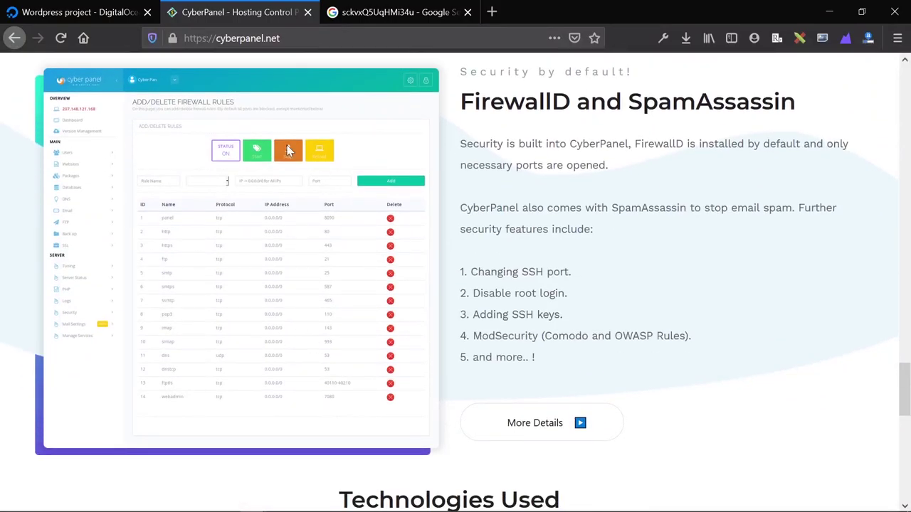
scroll(649, 201, up, 2)
scroll(649, 200, up, 5)
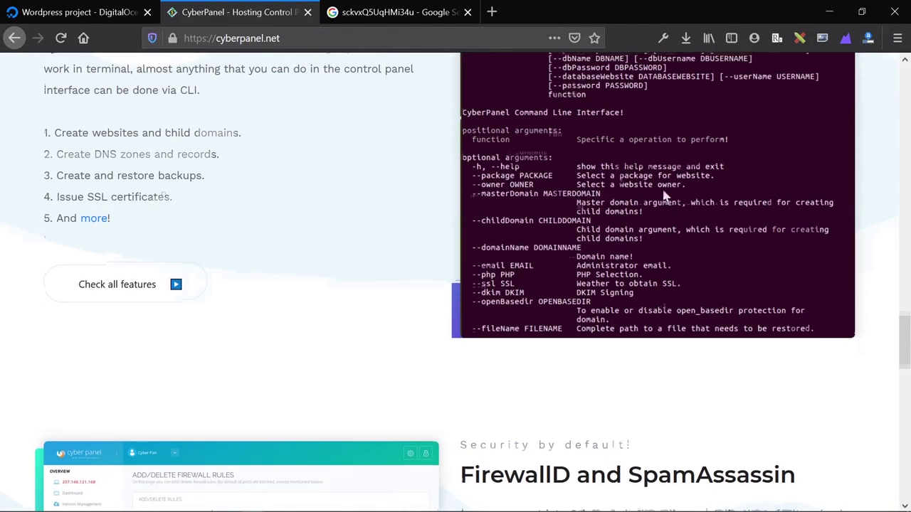
scroll(568, 372, down, 10)
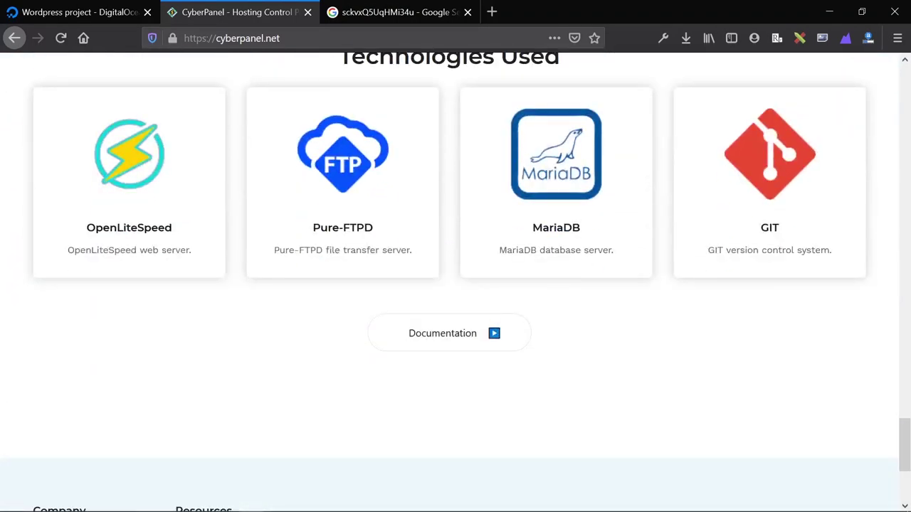
scroll(569, 267, up, 1)
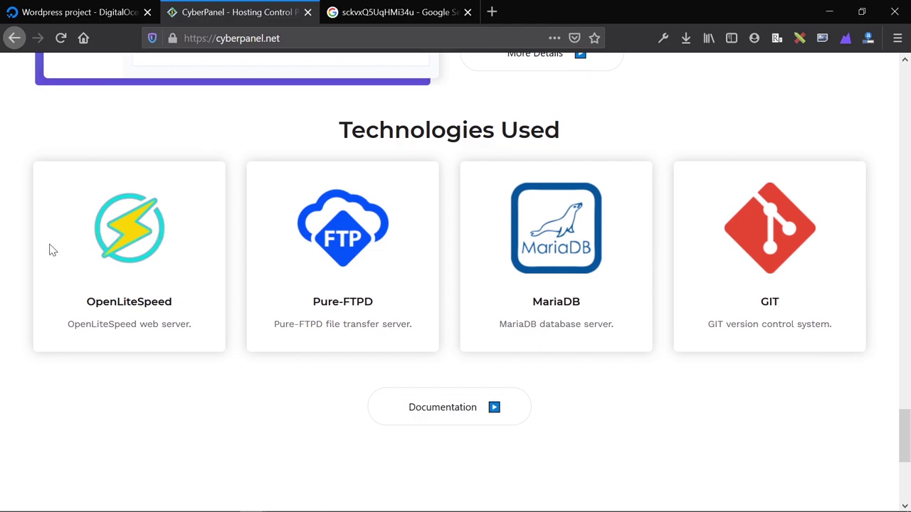
click(83, 19)
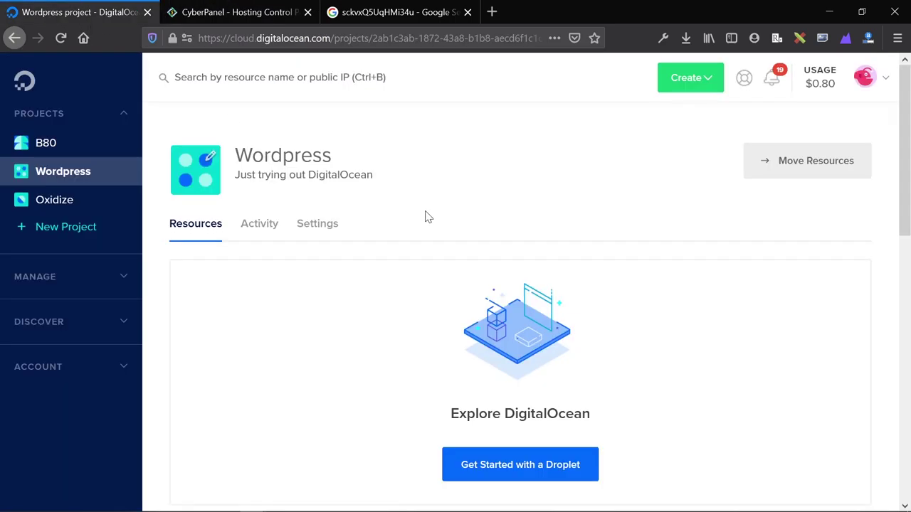
click(245, 18)
scroll(406, 210, up, 5)
scroll(406, 210, up, 15)
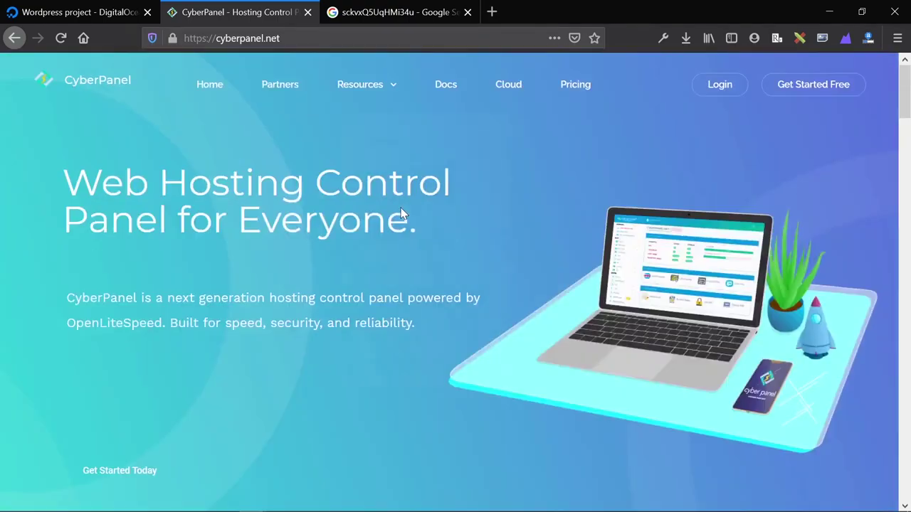
mouse_move(474, 140)
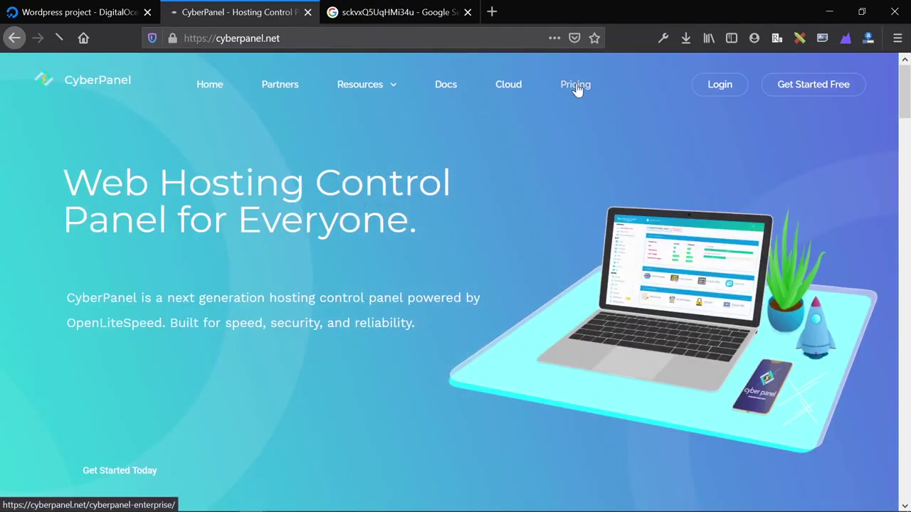
View CyberPanel Enterprise pricing, then go back to the DigitalOcean Wordpress project.
click(578, 88)
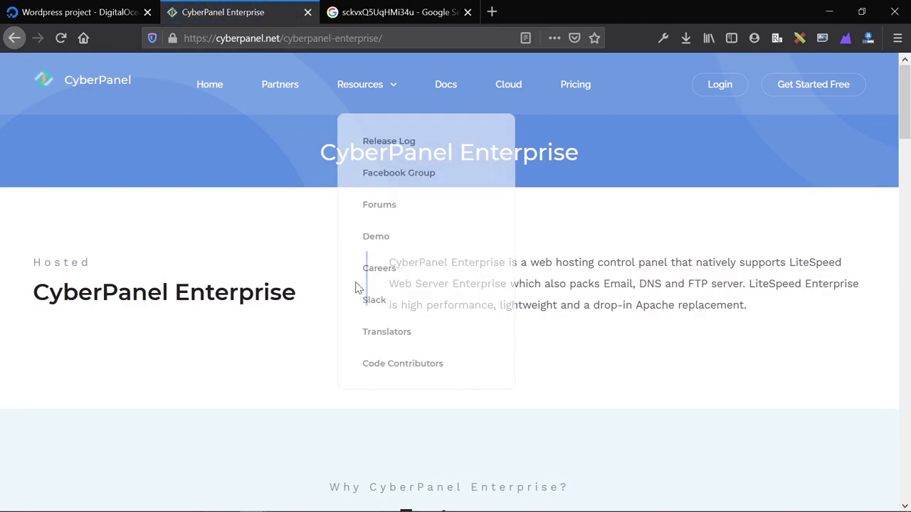
click(64, 11)
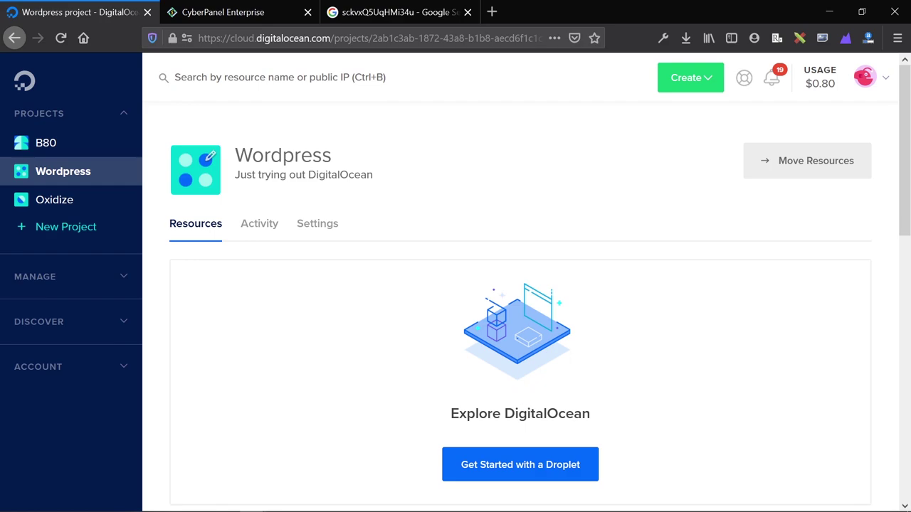
Start a new droplet from the Marketplace's CyberPanel 2.0.3 image, found by searching 'cyber'.
scroll(527, 408, down, 1)
click(527, 405)
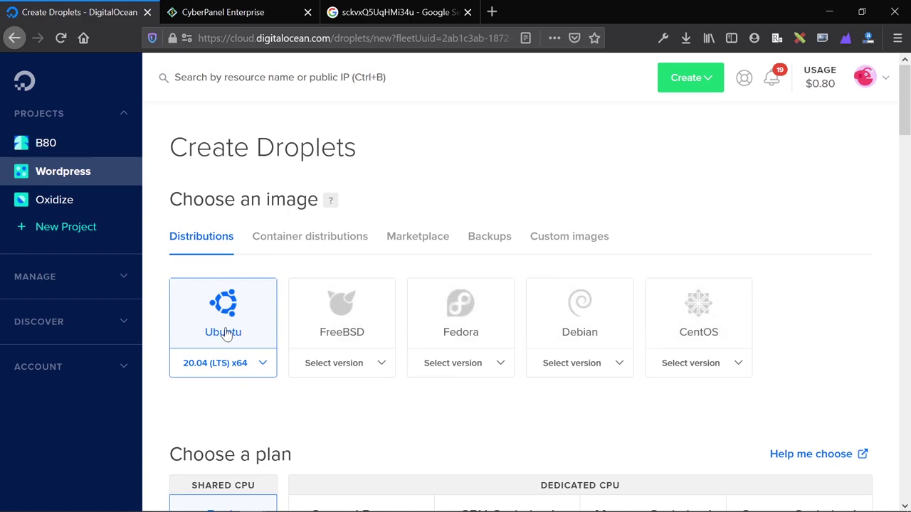
click(418, 237)
click(321, 295)
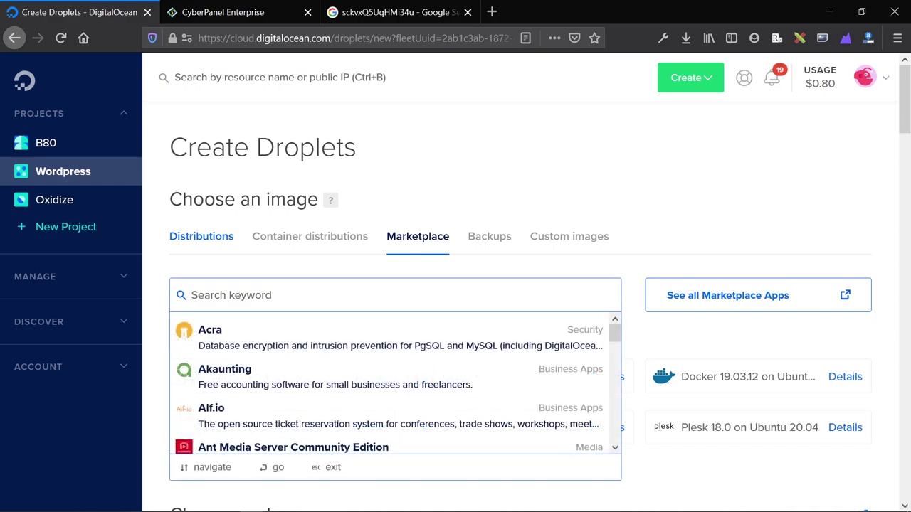
text(cyber)
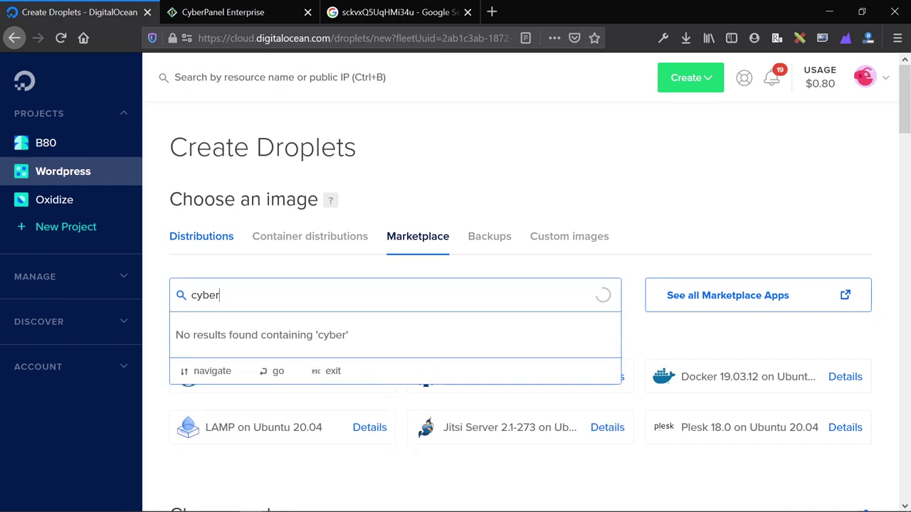
click(285, 345)
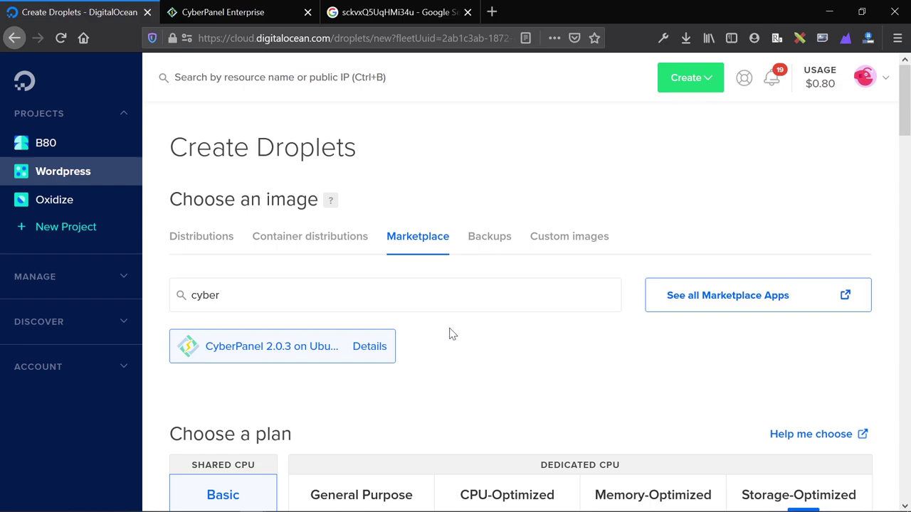
scroll(449, 334, down, 3)
Pick the $5/mo Basic plan and keep the New York 1 region, moving down to Authentication.
click(256, 422)
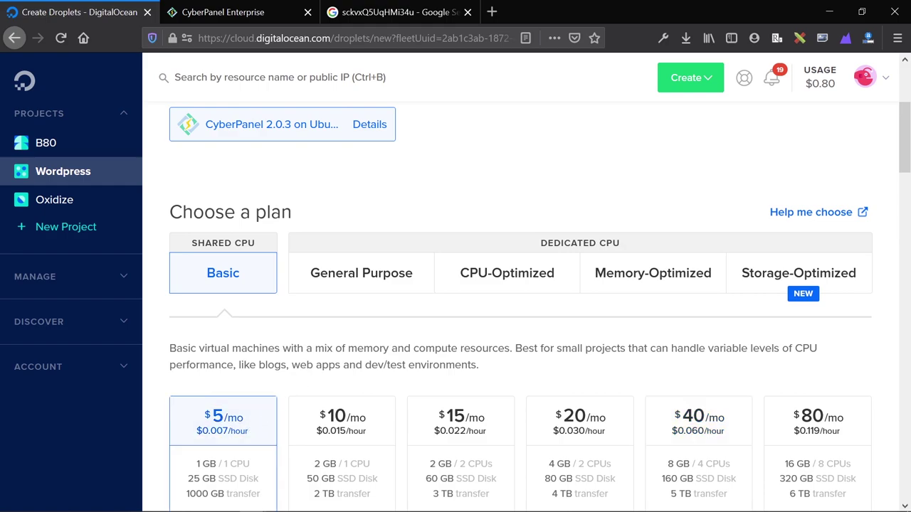
scroll(223, 313, down, 3)
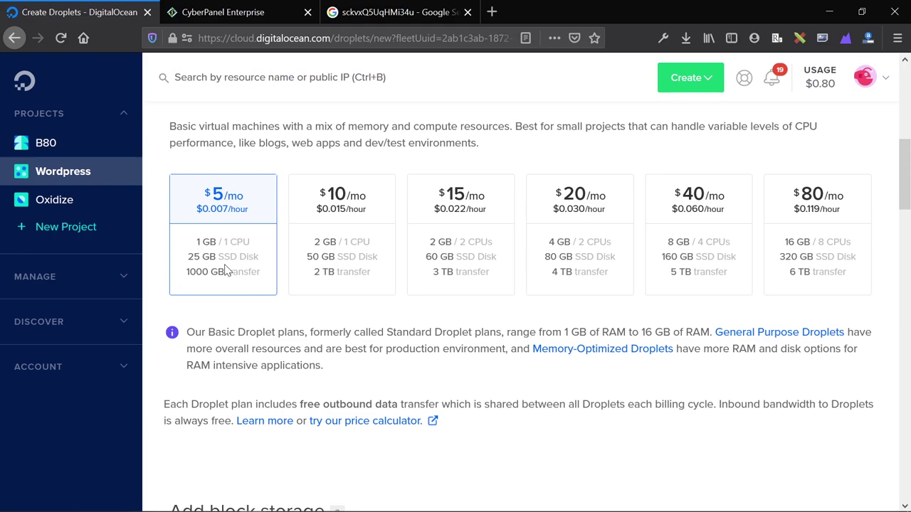
scroll(228, 278, down, 1)
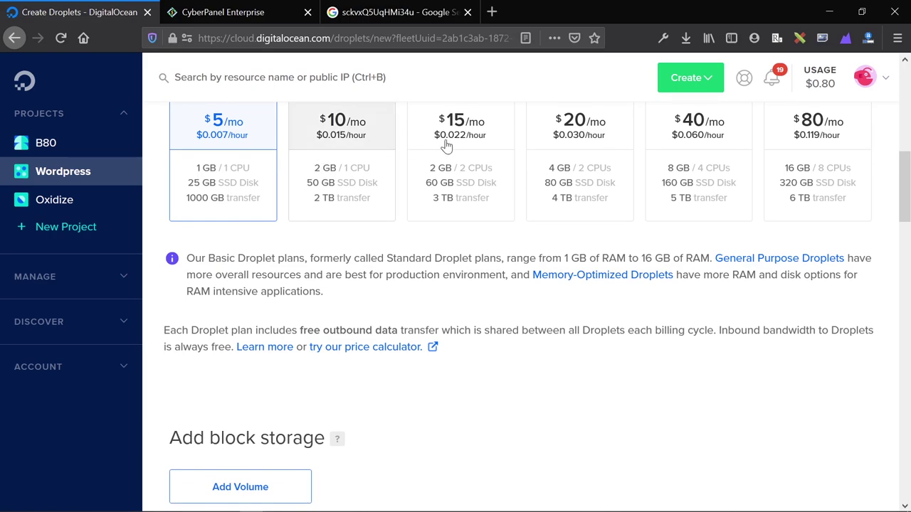
scroll(270, 342, down, 2)
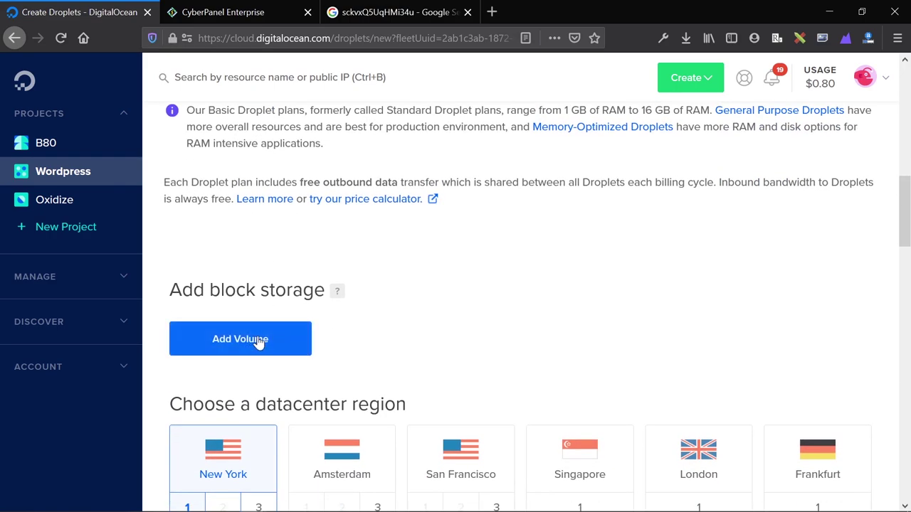
scroll(244, 342, down, 1)
scroll(245, 342, down, 1)
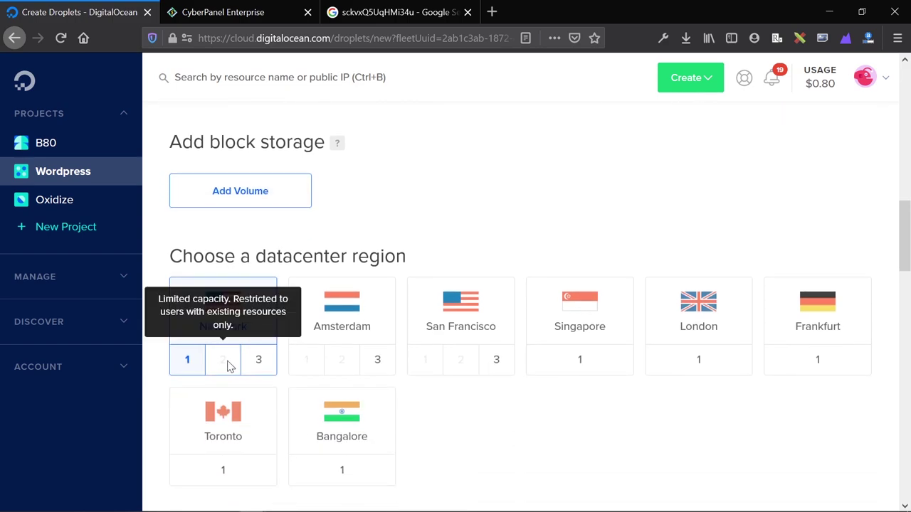
scroll(278, 425, down, 4)
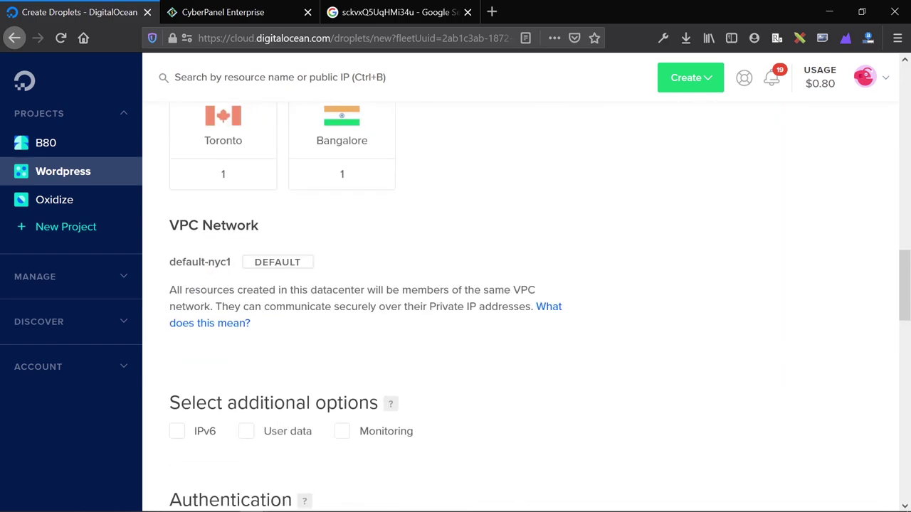
scroll(267, 201, up, 4)
scroll(238, 295, down, 10)
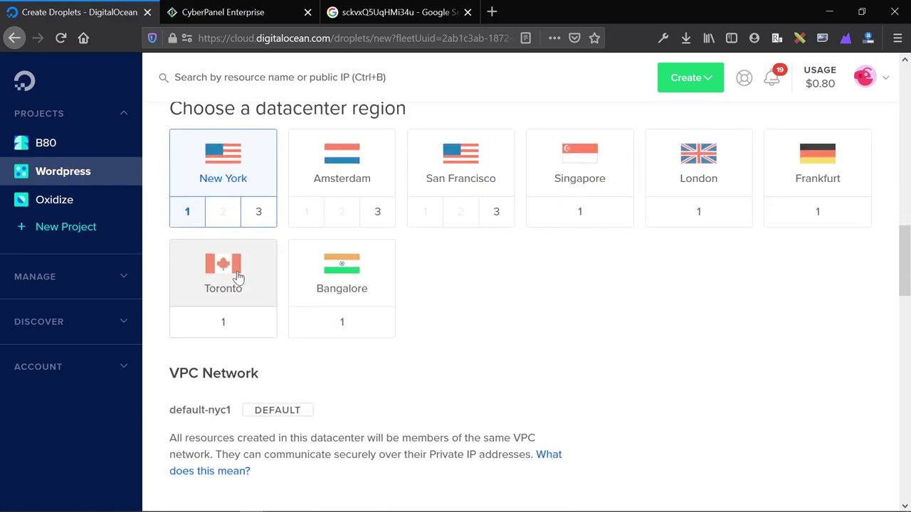
Choose Password authentication and paste the prepared password into the root password field.
click(637, 176)
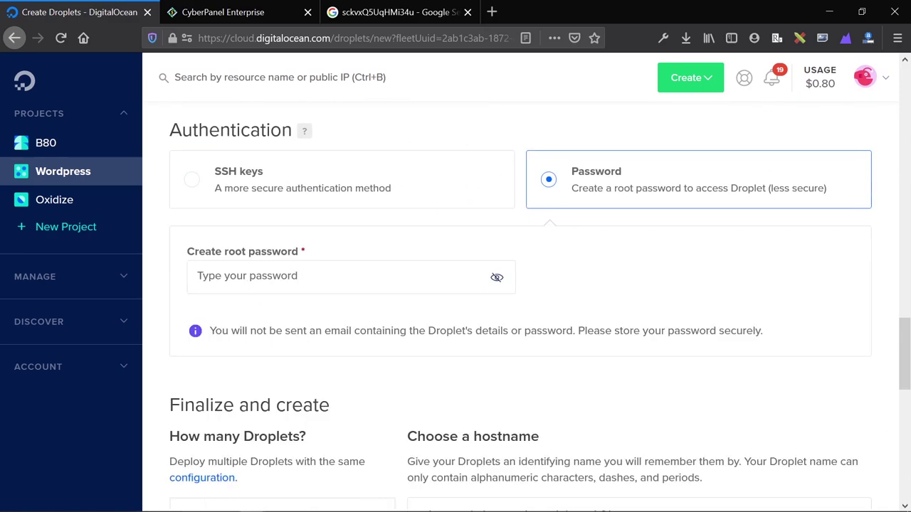
click(395, 13)
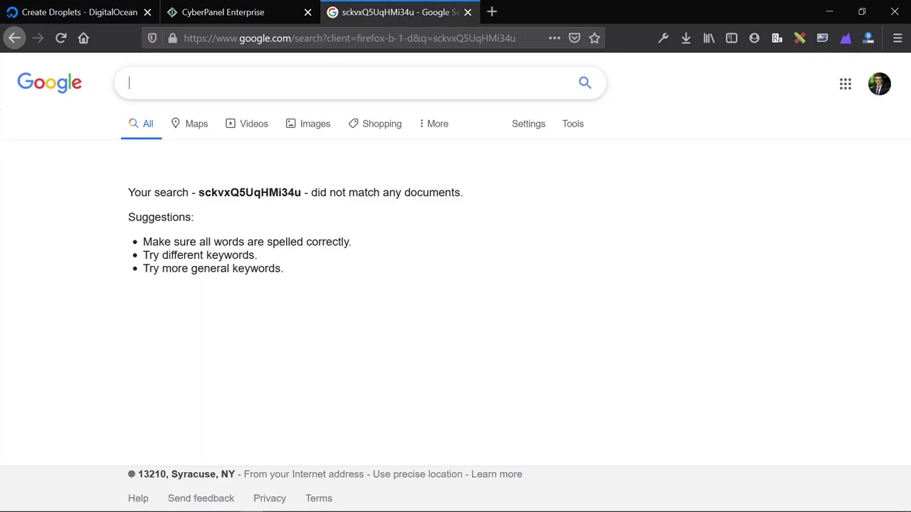
double_click(242, 197)
right_click(243, 200)
click(266, 211)
click(107, 20)
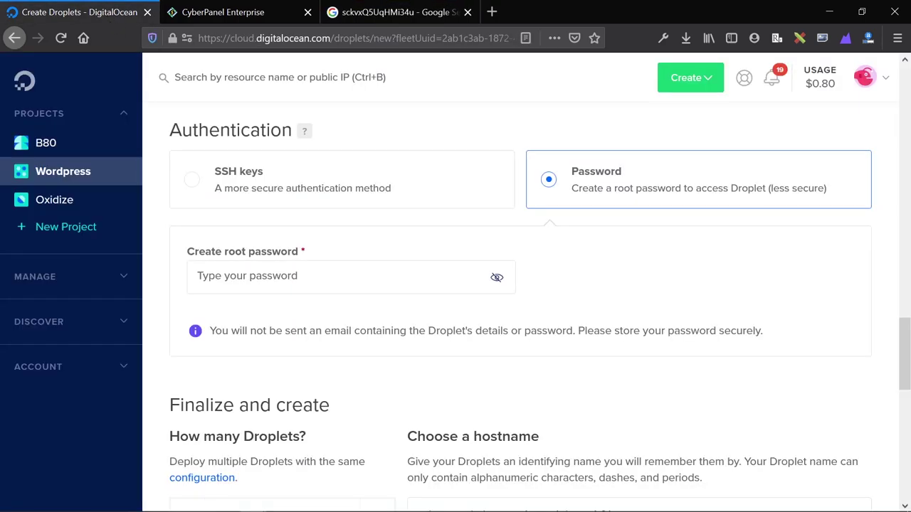
click(462, 276)
key(ctrl+v)
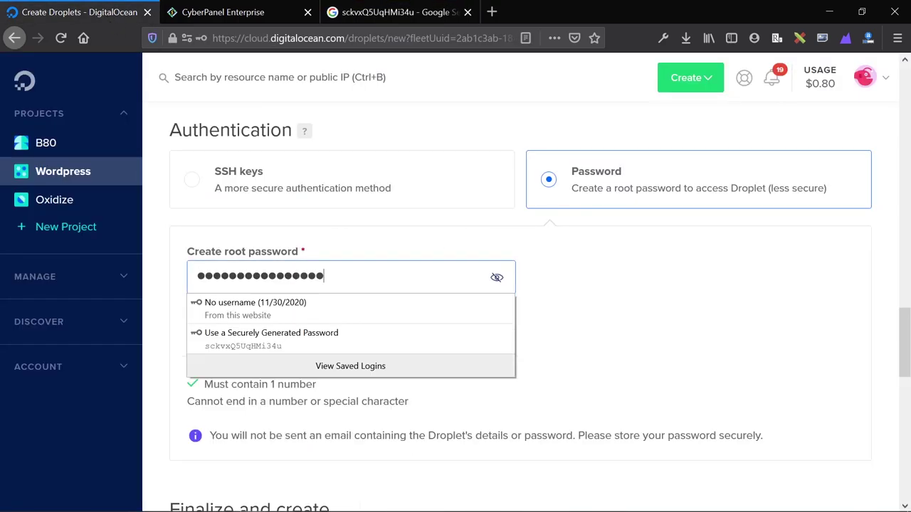
Show the root password in plain text to verify it, then create the droplet.
click(497, 278)
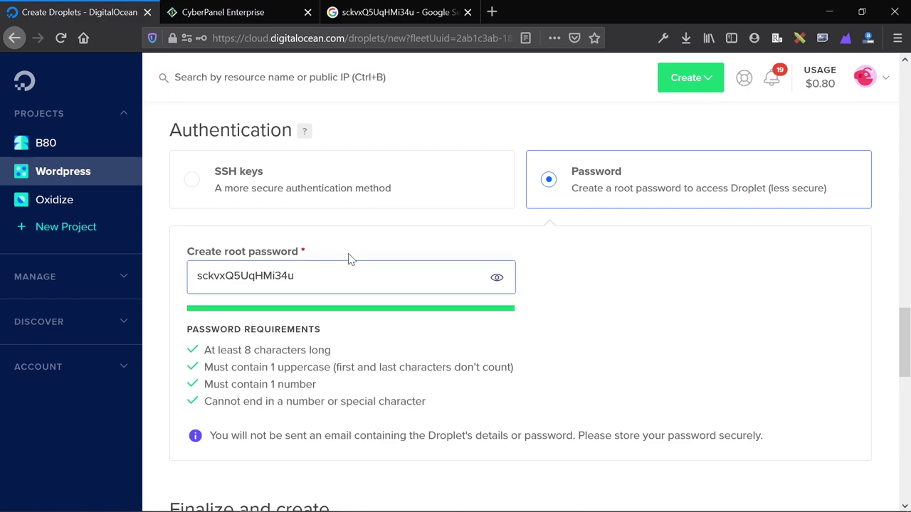
double_click(370, 278)
scroll(337, 305, down, 8)
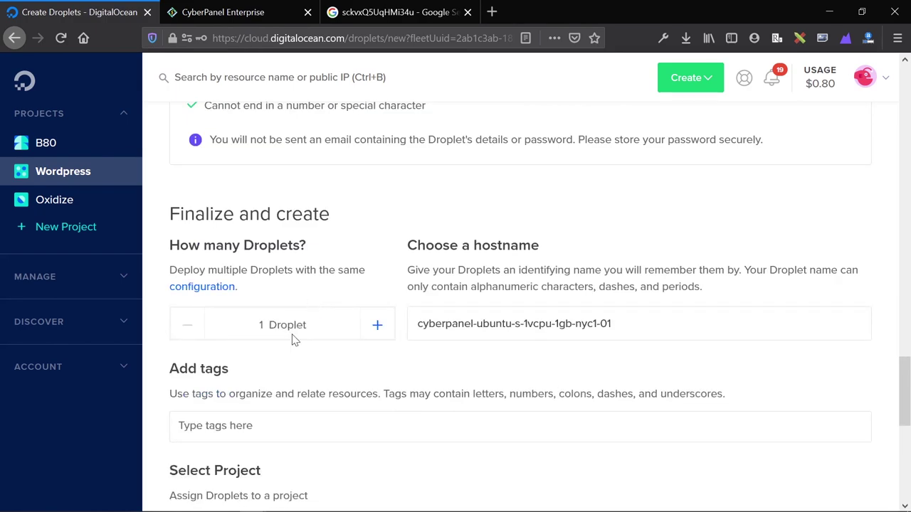
click(390, 417)
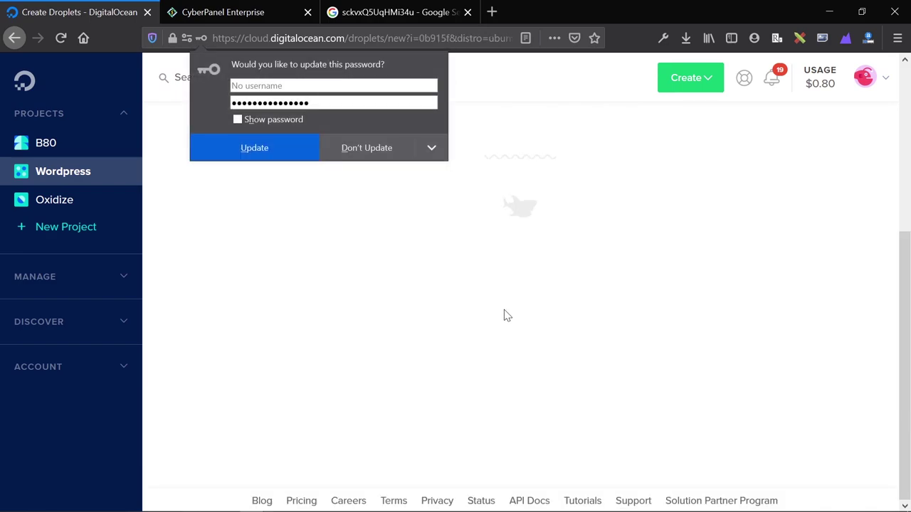
Update Firefox's saved password and wait for the droplet to appear at 157.230.58.89.
click(262, 144)
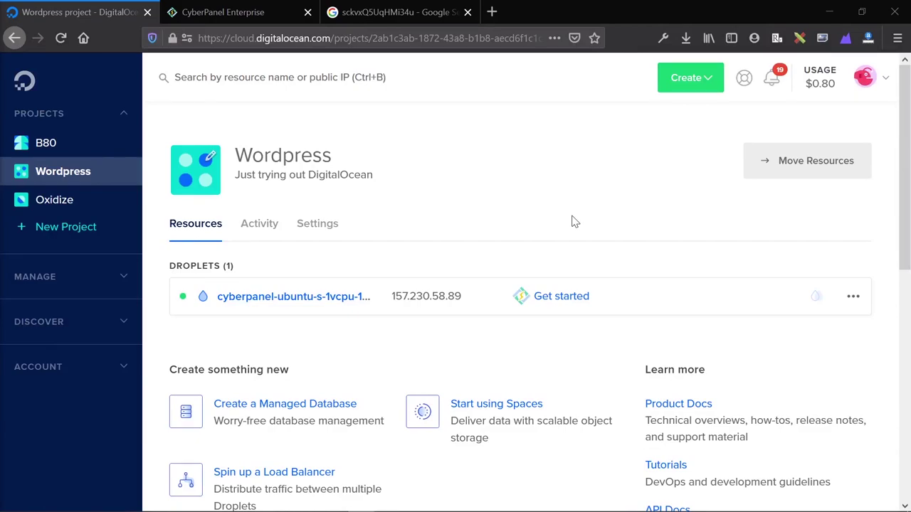
mouse_move(443, 301)
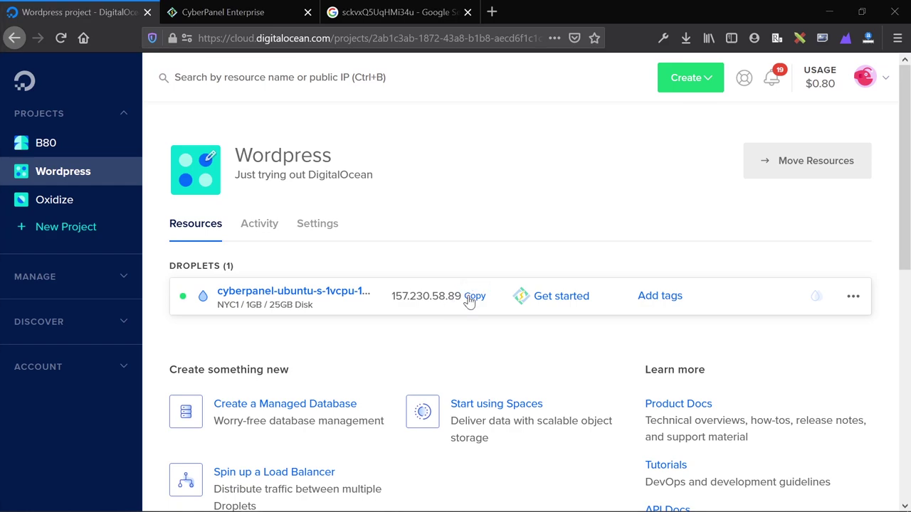
Launch PuTTY and open an SSH connection to 157.230.58.89 on port 22.
key(super)
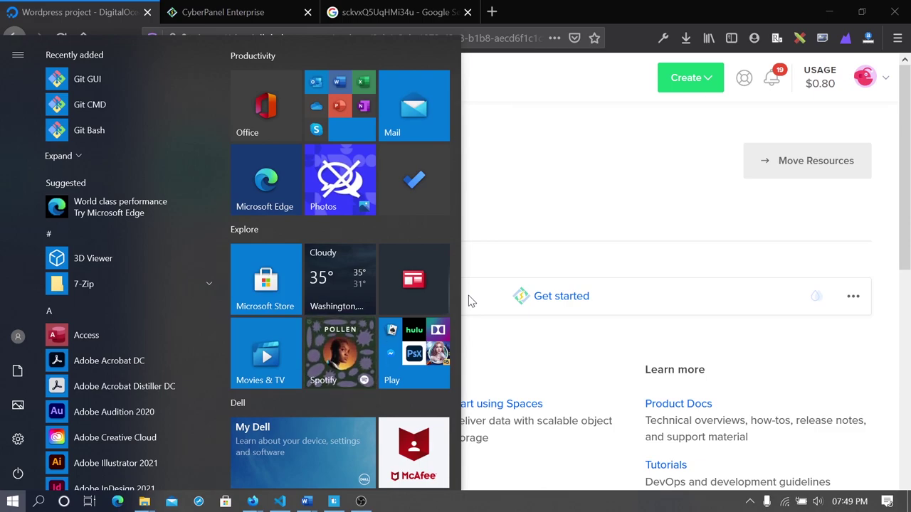
text(p)
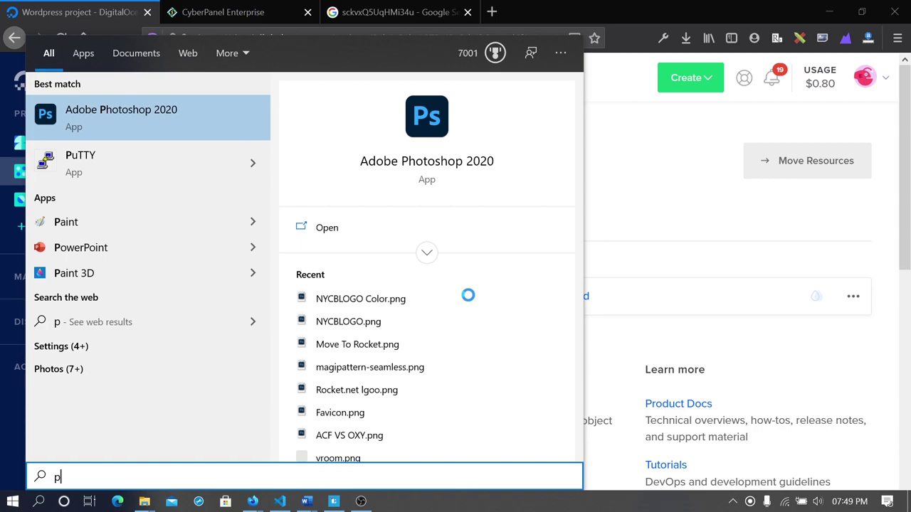
text(uTTY)
key(Return)
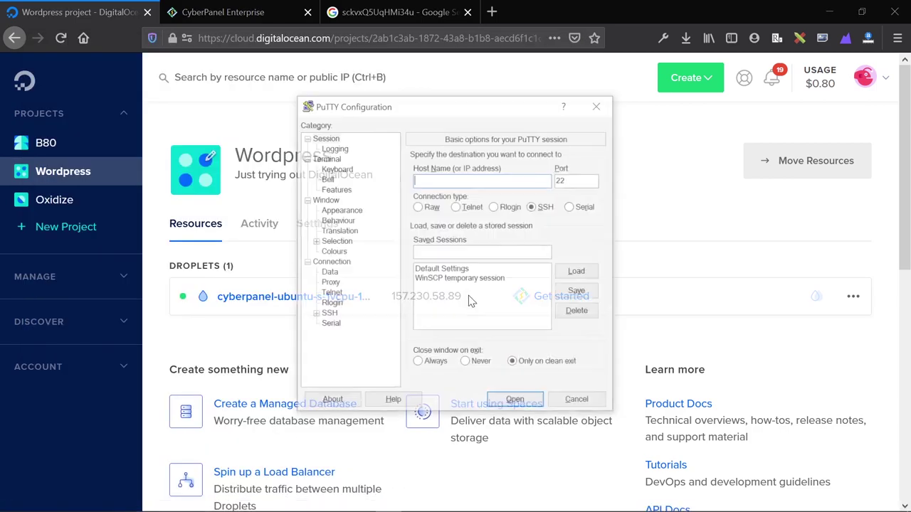
drag(427, 106, 167, 112)
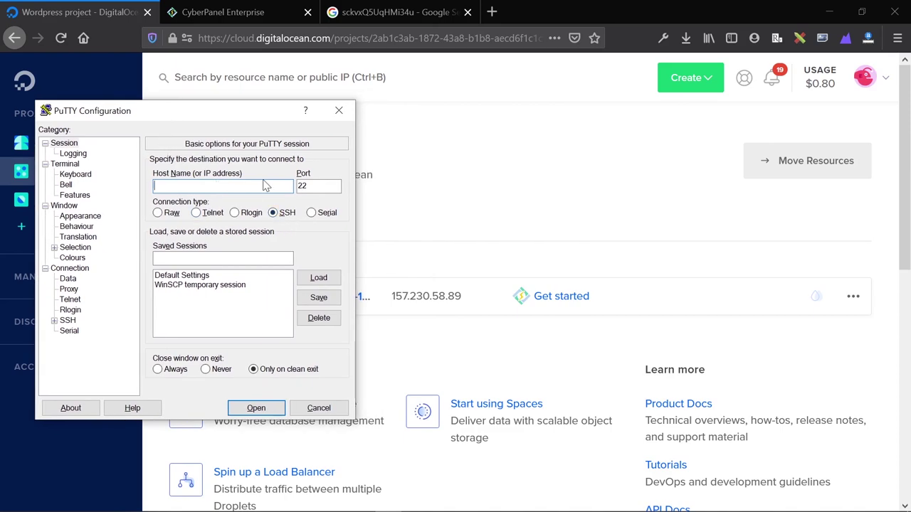
key(ctrl+v)
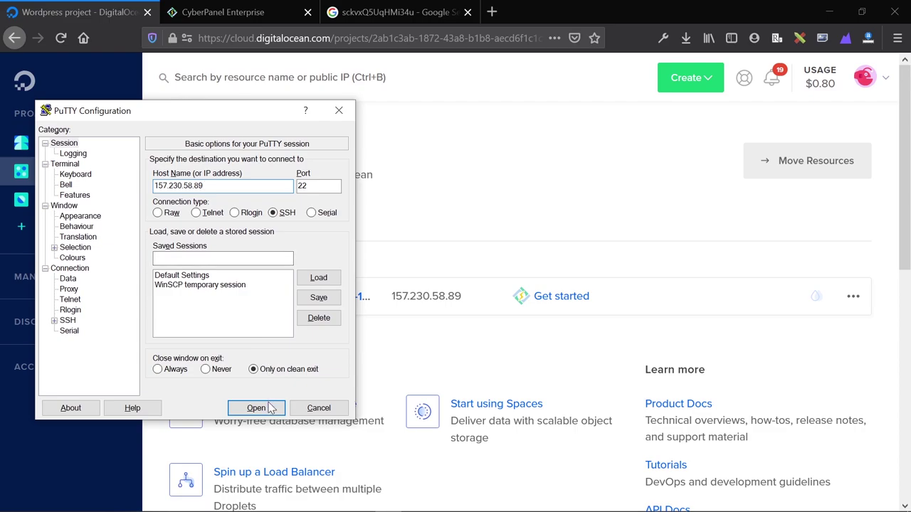
click(256, 407)
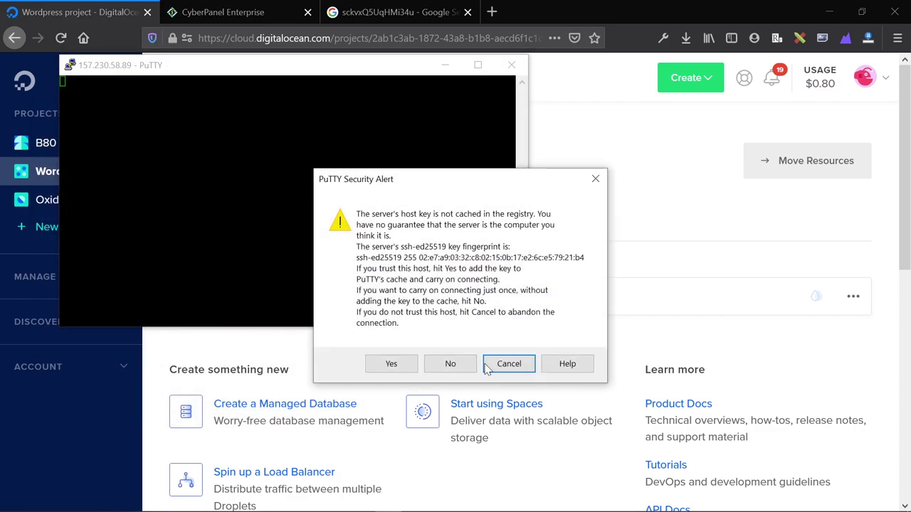
Trust the server's host key and log in as root.
click(391, 364)
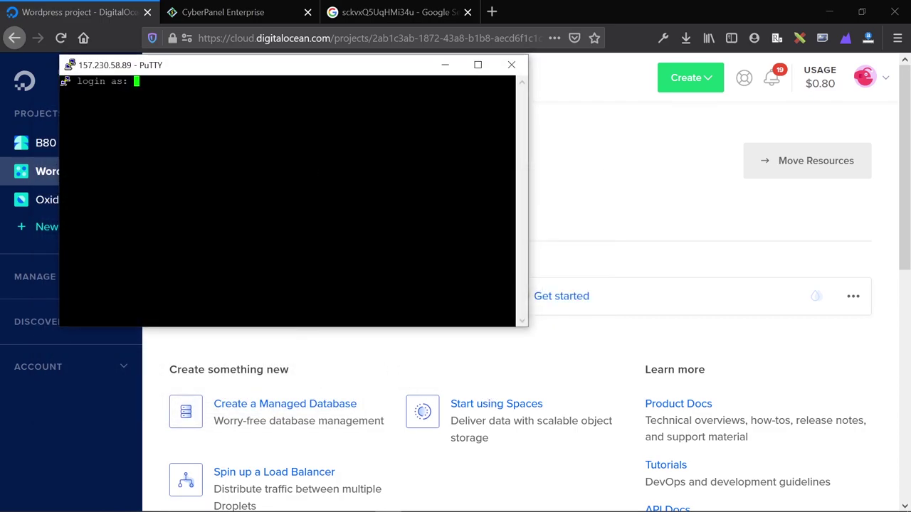
text(root)
key(Return)
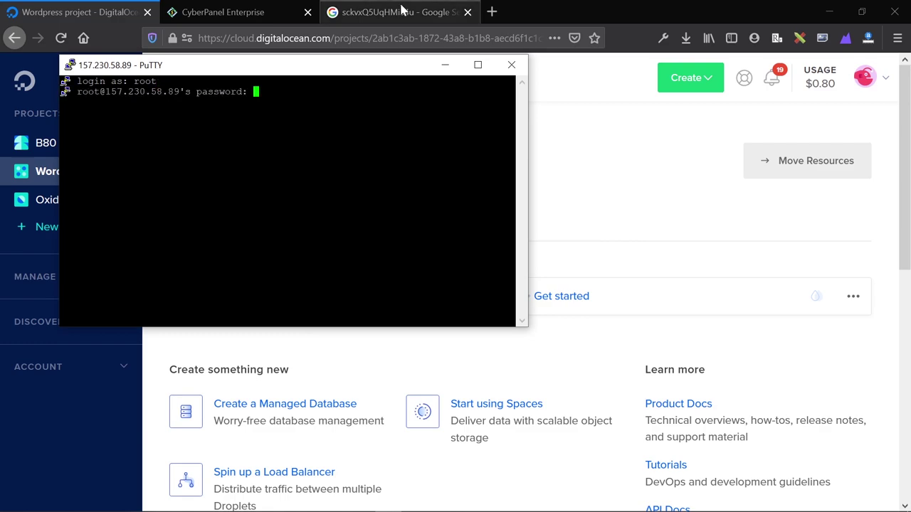
Copy the generated root password from the browser tab for the password prompt.
click(398, 13)
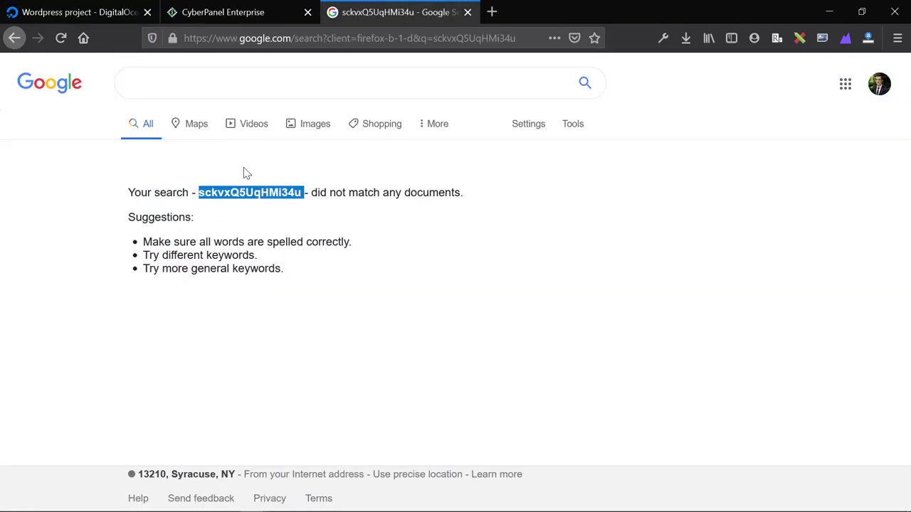
right_click(240, 193)
click(265, 207)
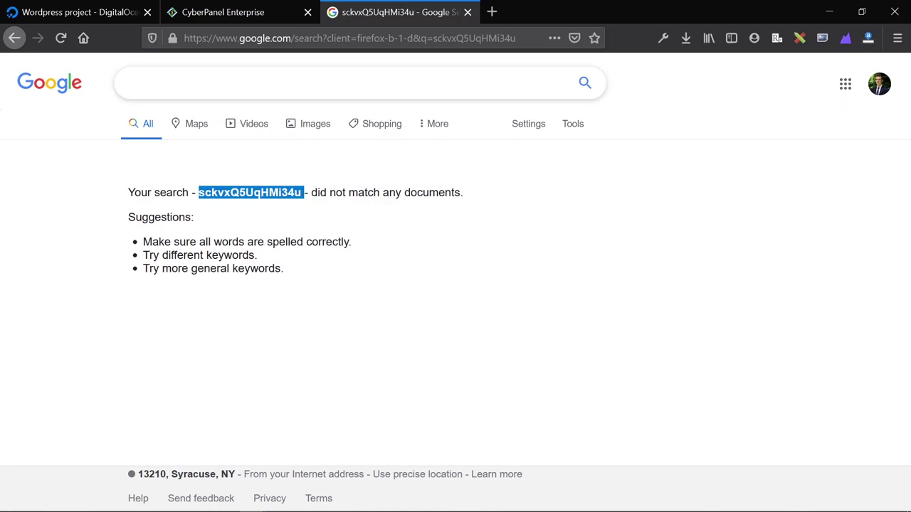
click(128, 83)
key(ctrl+v)
key(ctrl+a)
key(BackSpace)
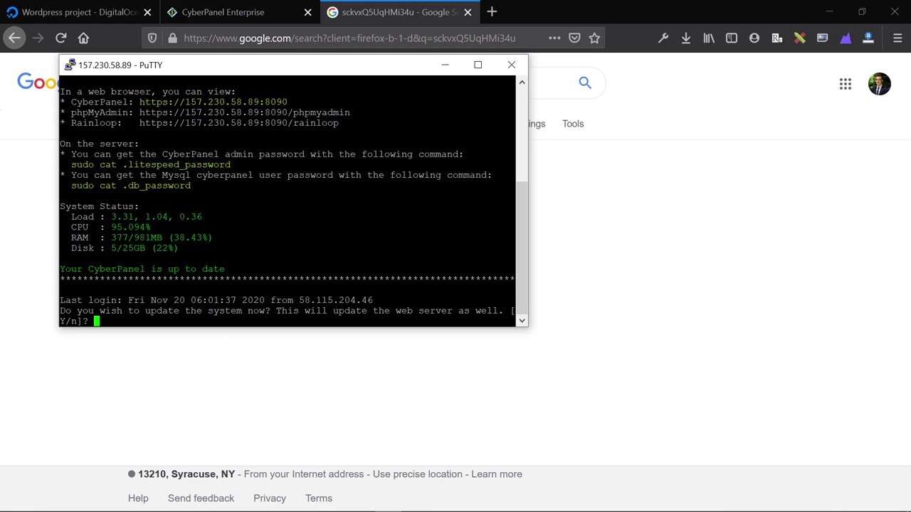
Select the CyberPanel admin URL and the admin-password command in the login output.
scroll(64, 82, up, 6)
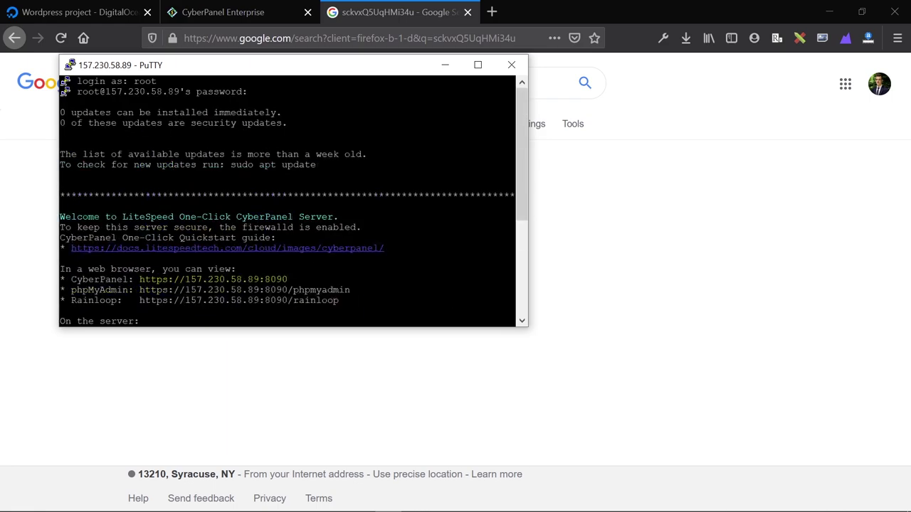
scroll(64, 82, down, 4)
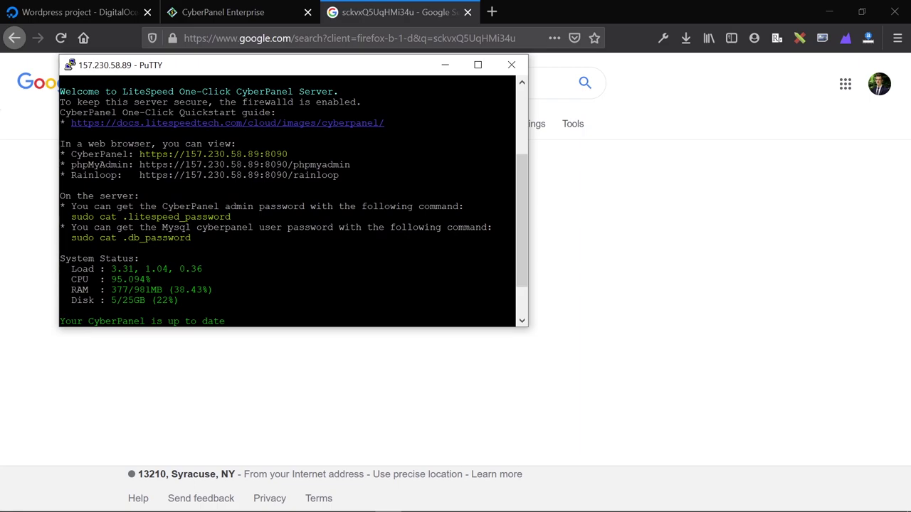
drag(298, 154, 140, 154)
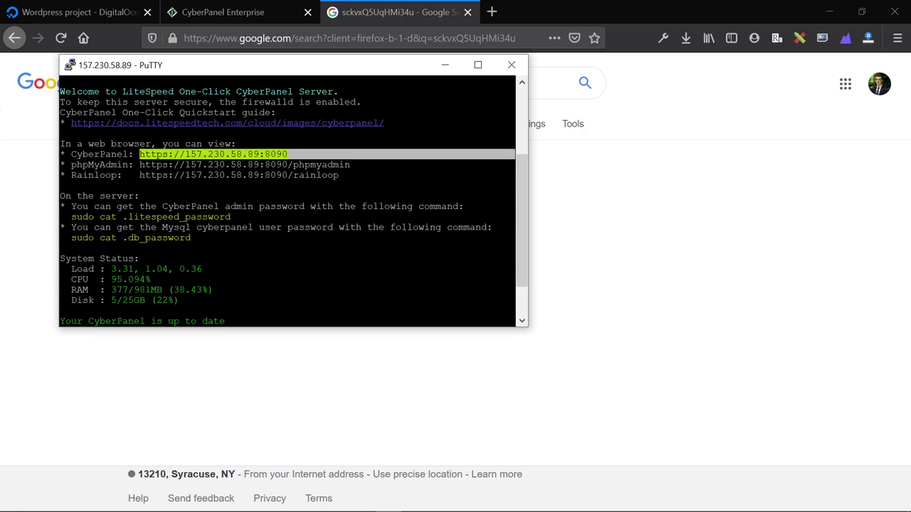
scroll(64, 86, up, 4)
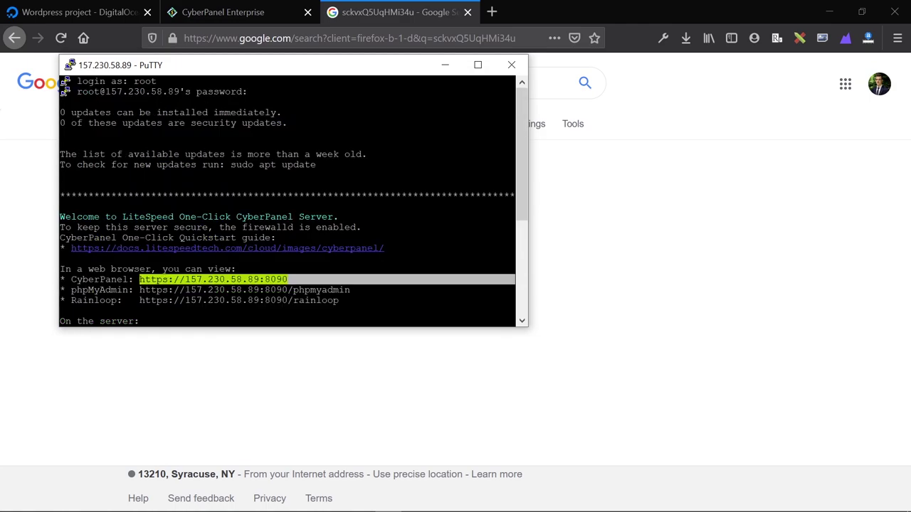
scroll(64, 86, down, 4)
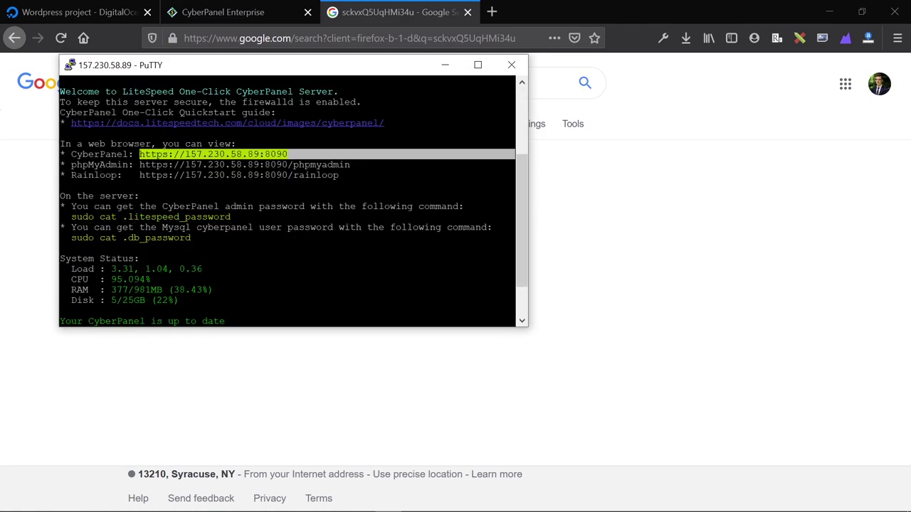
drag(514, 216, 72, 216)
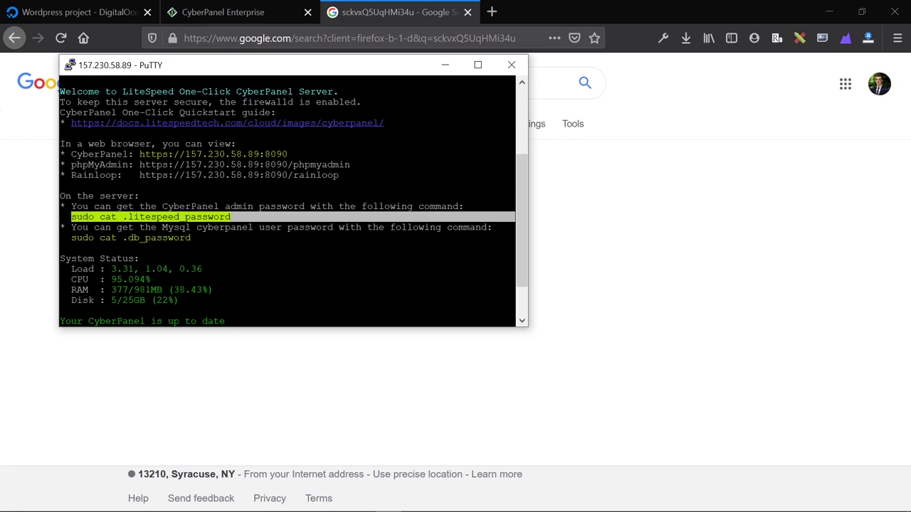
scroll(287, 201, down, 3)
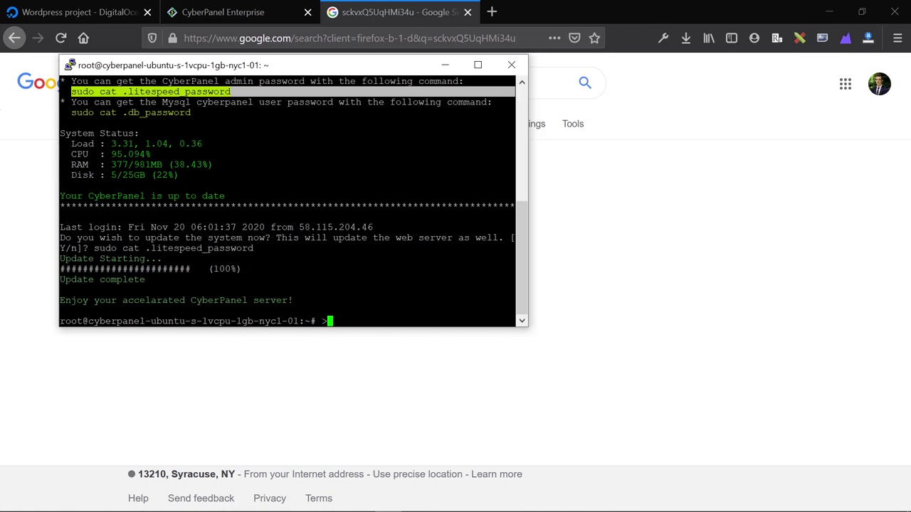
Narrow the terminal and run the pasted sudo cat .litespeed_password command.
scroll(287, 201, up, 8)
scroll(287, 201, down, 4)
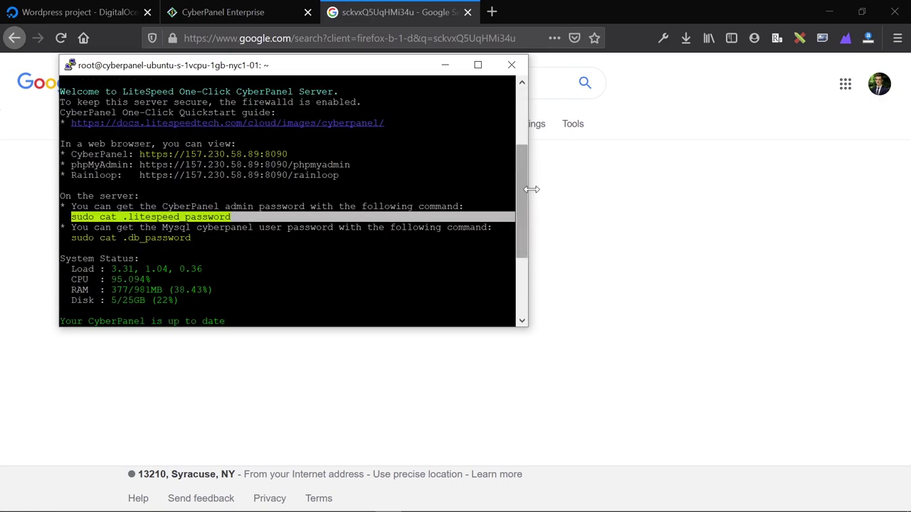
drag(527, 227, 511, 178)
scroll(519, 227, down, 4)
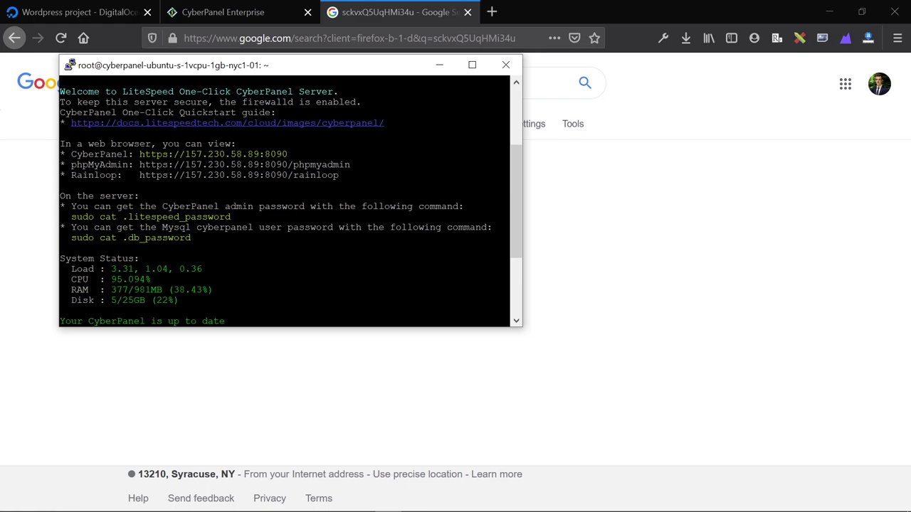
drag(509, 216, 71, 216)
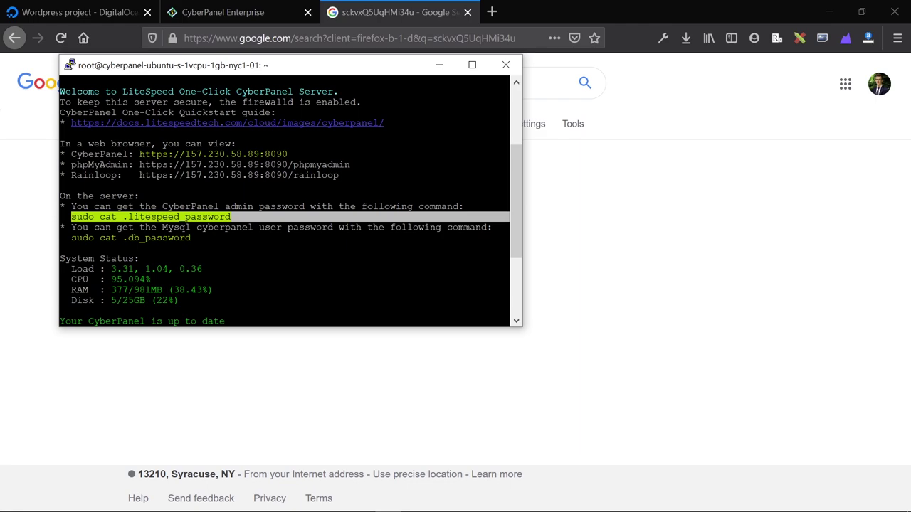
key(shift+Insert)
key(Return)
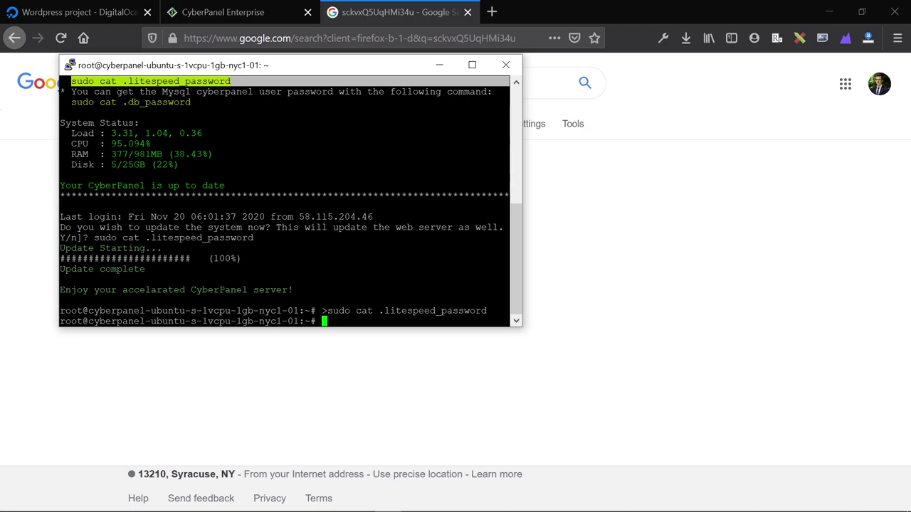
Rerun the command and copy the printed admin_pass value.
key(shift+Insert)
key(Return)
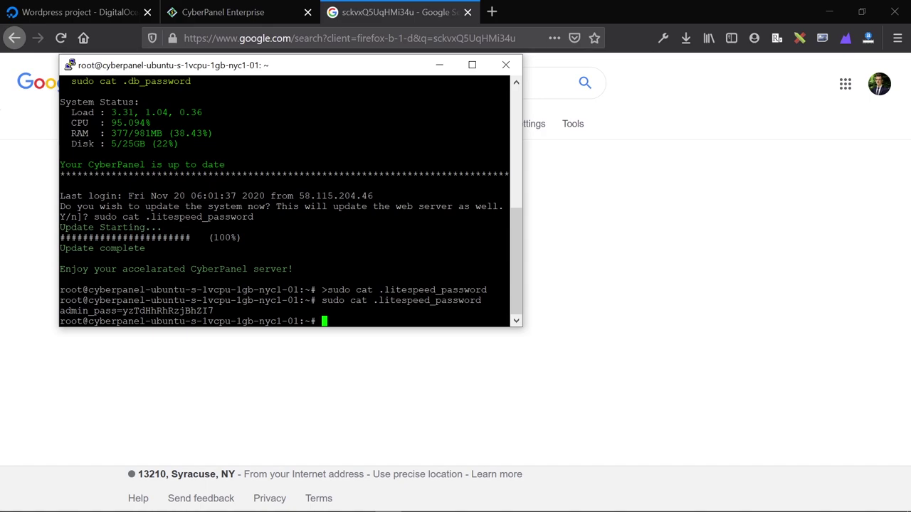
drag(509, 311, 122, 310)
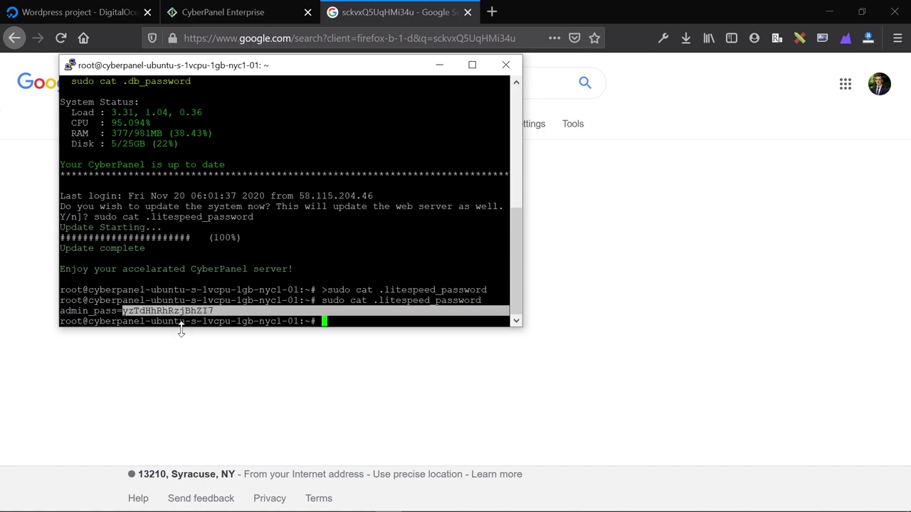
key(ctrl+c)
Park the copied admin password in the DigitalOcean tab's address bar.
click(192, 18)
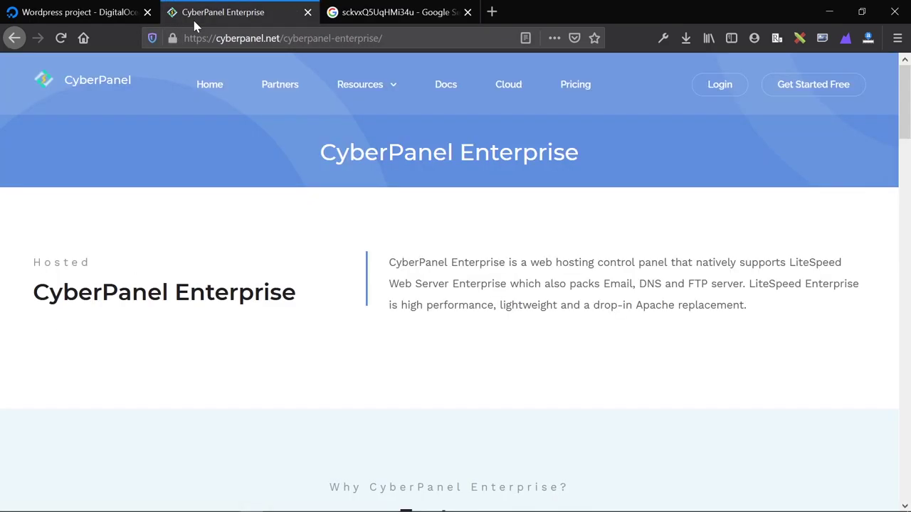
click(98, 20)
key(ctrl+l)
key(ctrl+v)
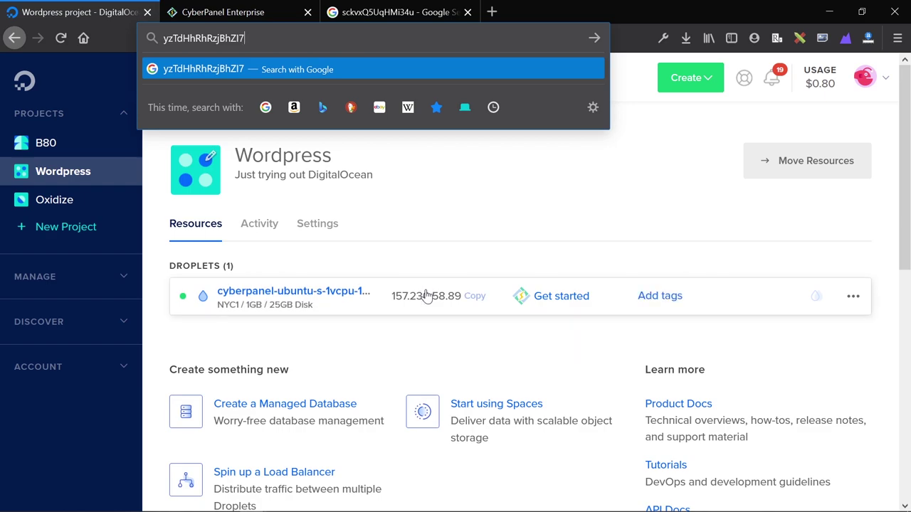
click(415, 297)
Load 157.230.58.89:8090 in a new tab and accept the self-signed certificate risk.
click(491, 10)
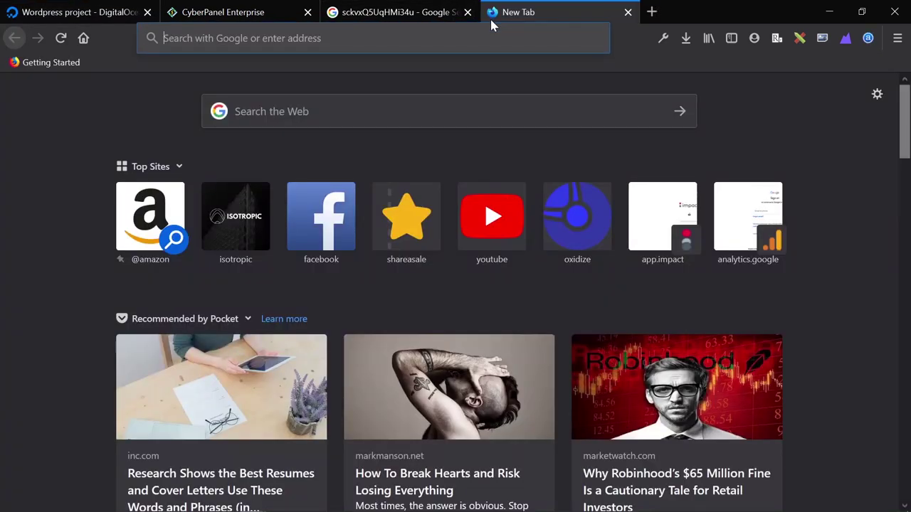
key(ctrl+v)
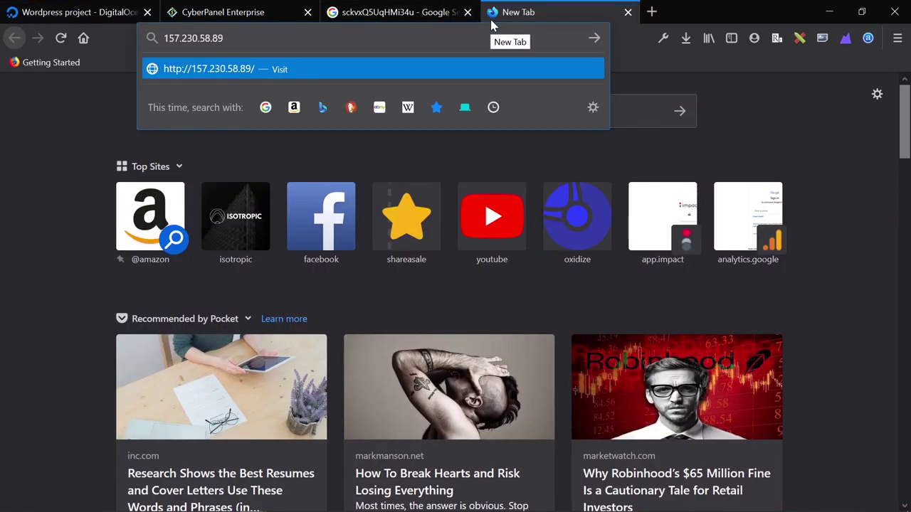
text(:8090)
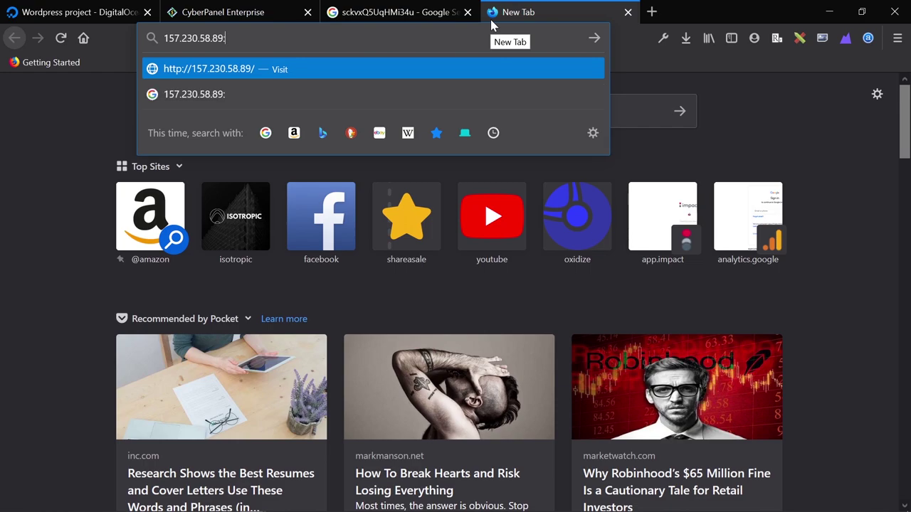
key(Return)
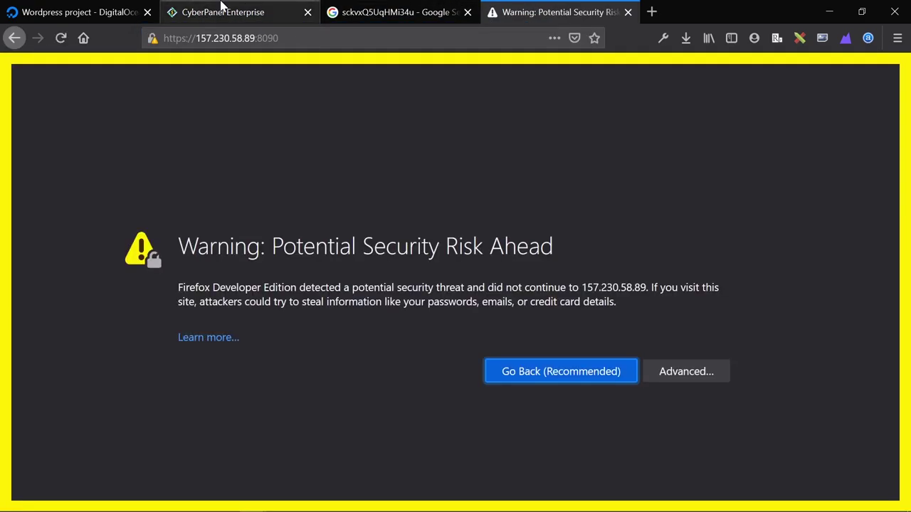
click(701, 370)
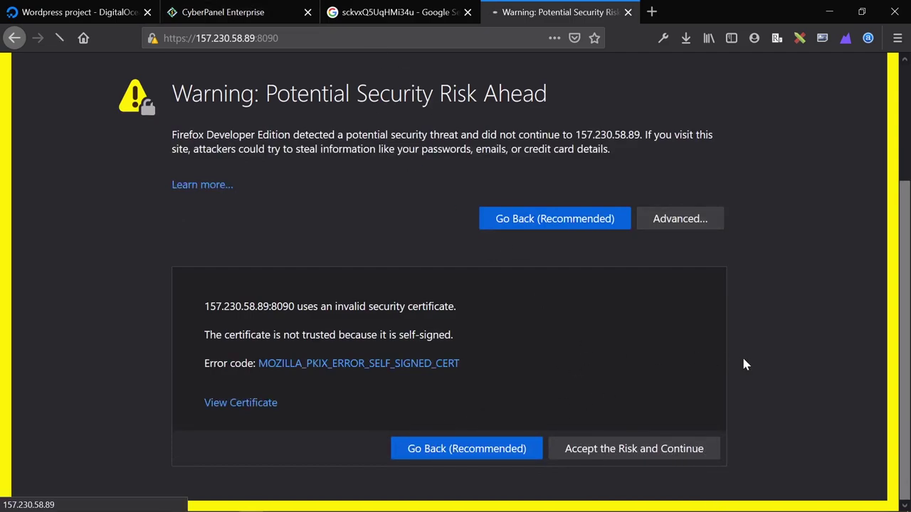
click(648, 453)
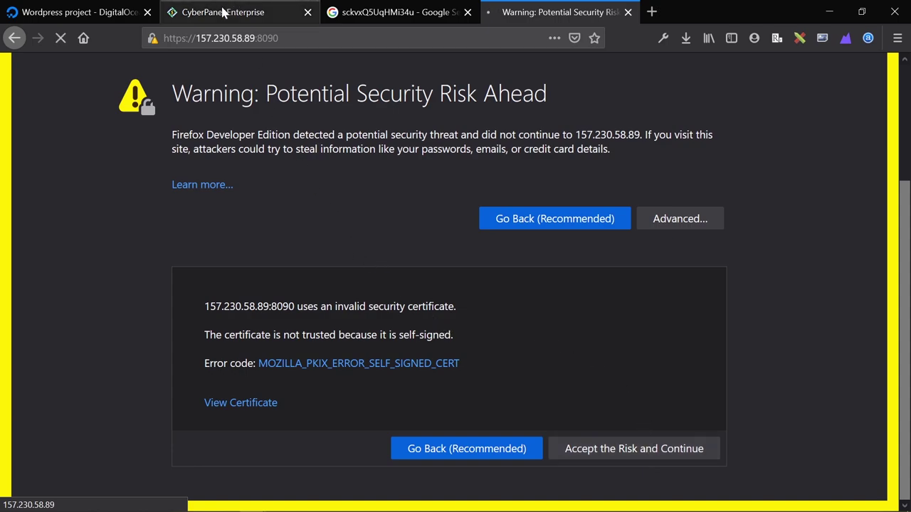
Retrieve the parked admin password and return to the CyberPanel login page.
click(252, 12)
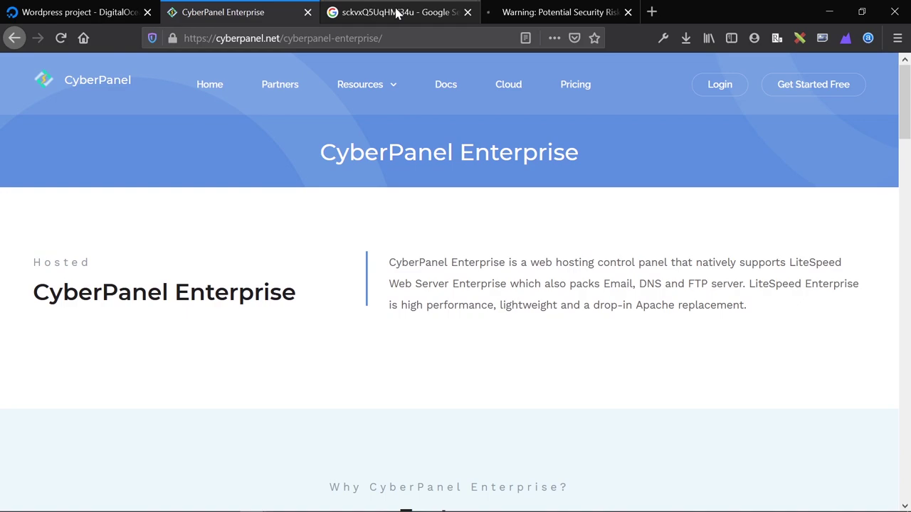
click(80, 16)
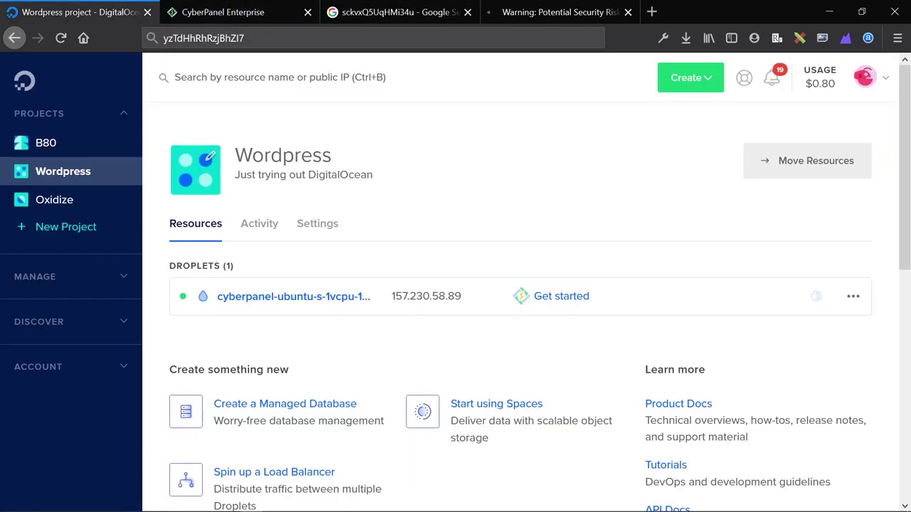
click(240, 32)
key(BackSpace)
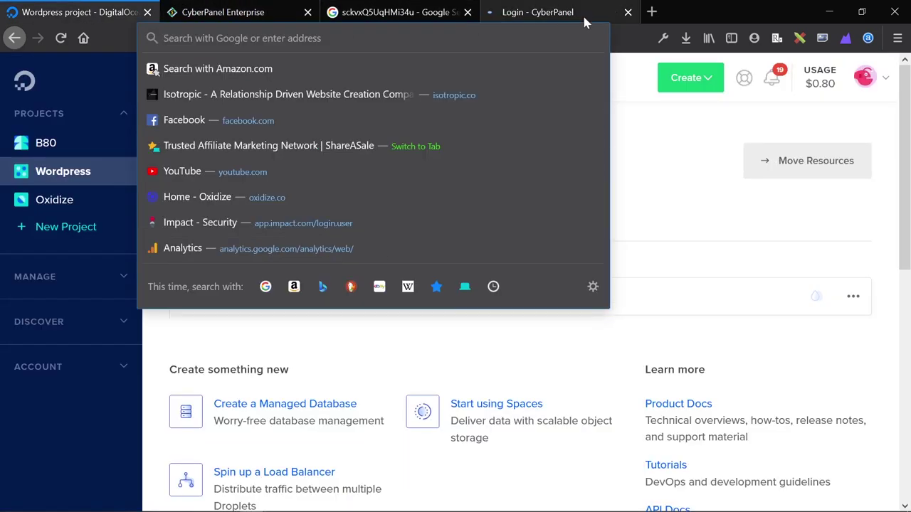
click(577, 16)
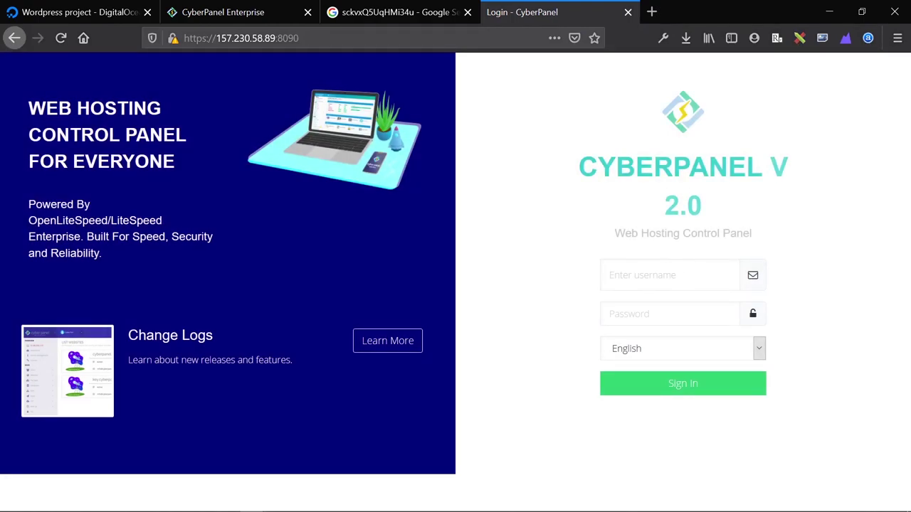
Log in with username admin and the pasted admin password.
click(682, 279)
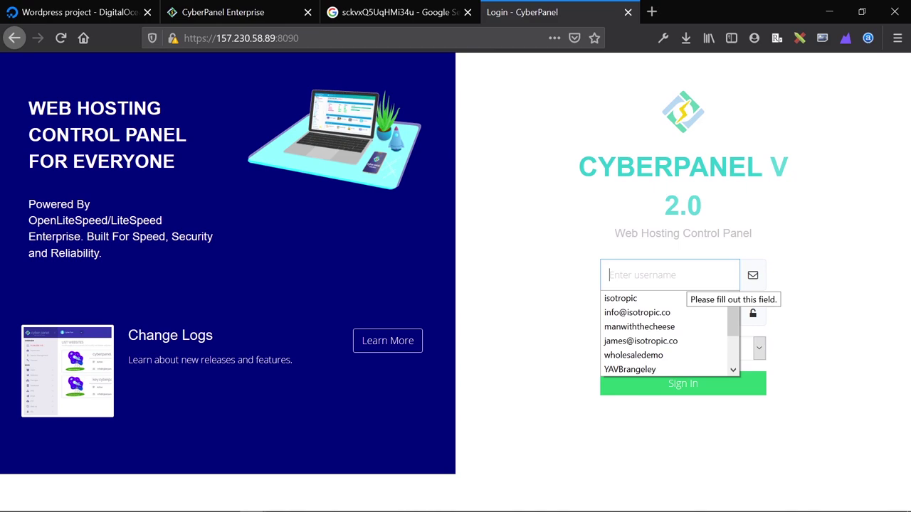
text(ad)
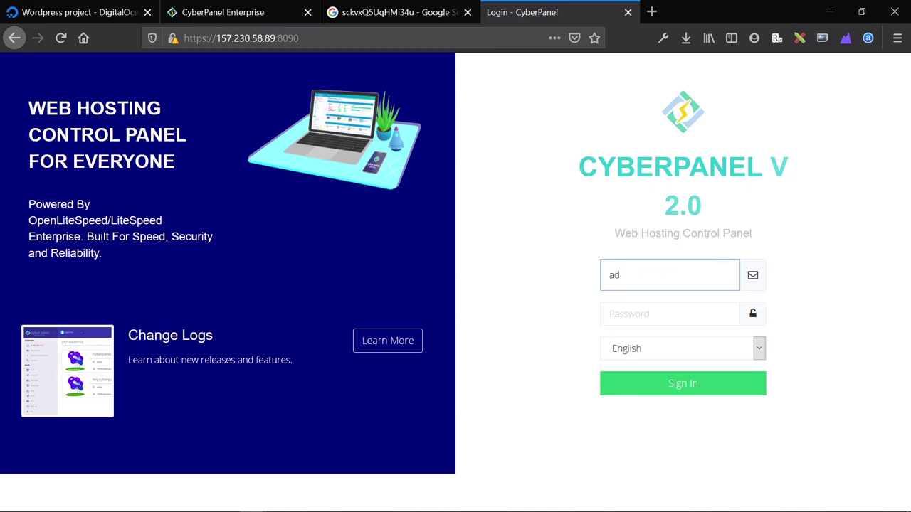
text(min)
key(Tab)
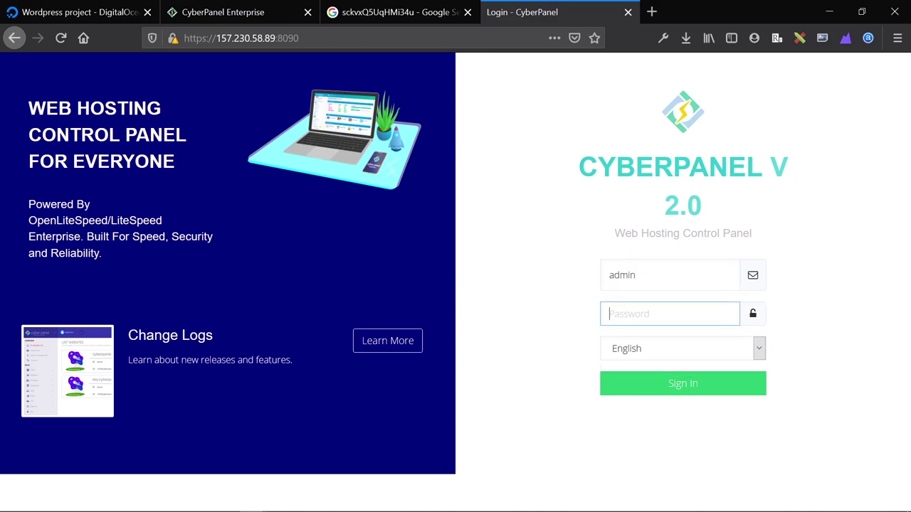
key(ctrl+v)
key(Return)
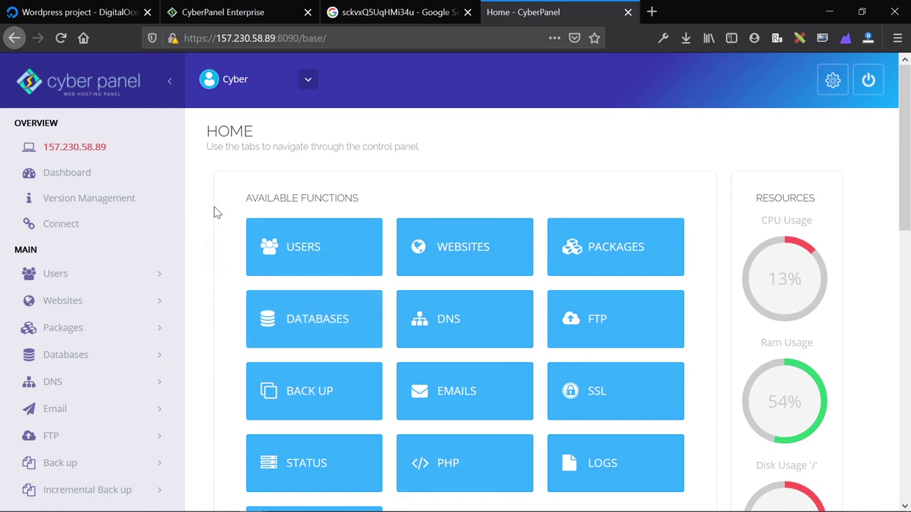
scroll(213, 211, down, 1)
scroll(228, 225, down, 3)
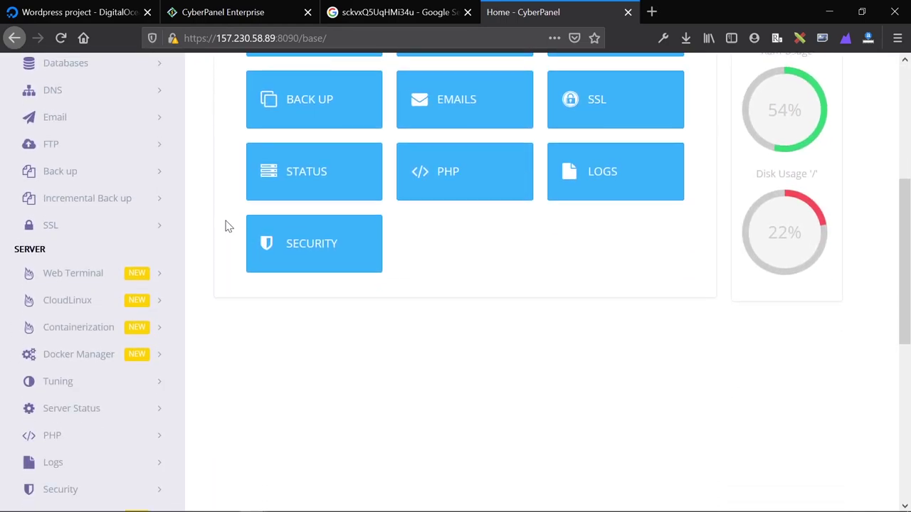
scroll(227, 225, down, 4)
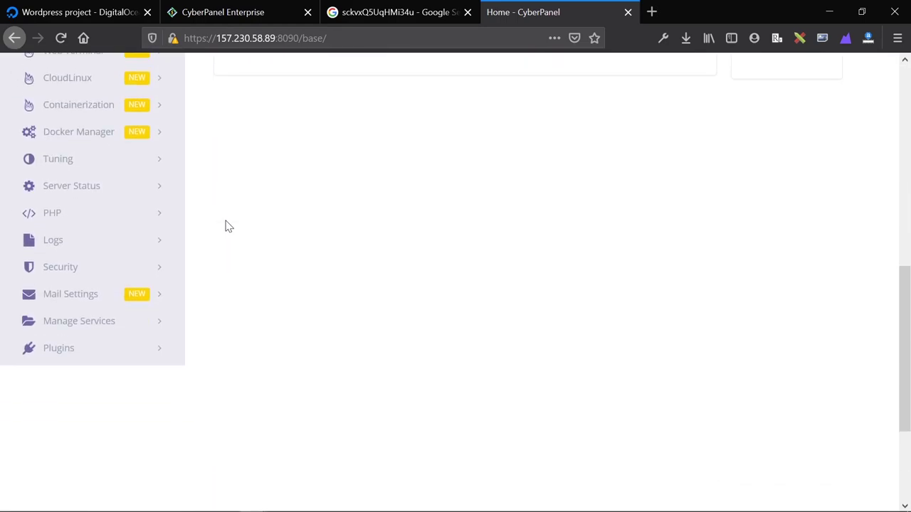
scroll(228, 227, down, 2)
scroll(228, 226, up, 5)
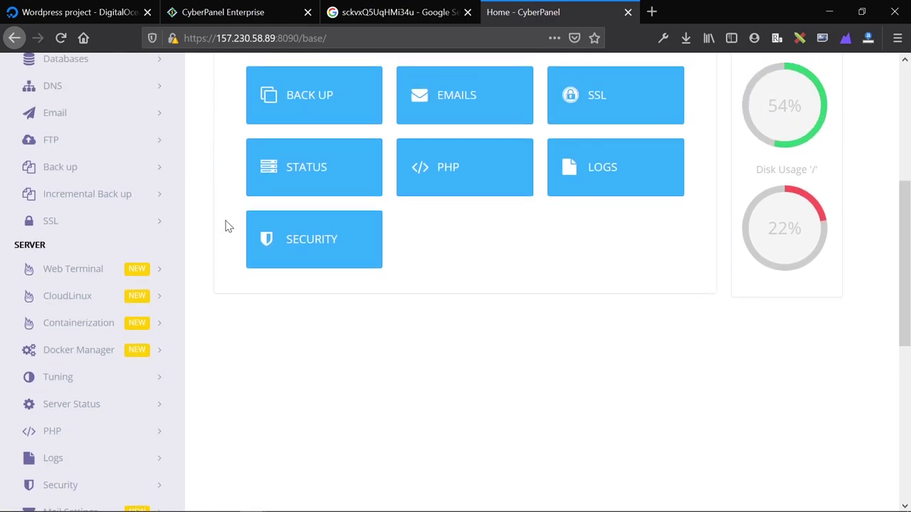
scroll(229, 214, up, 5)
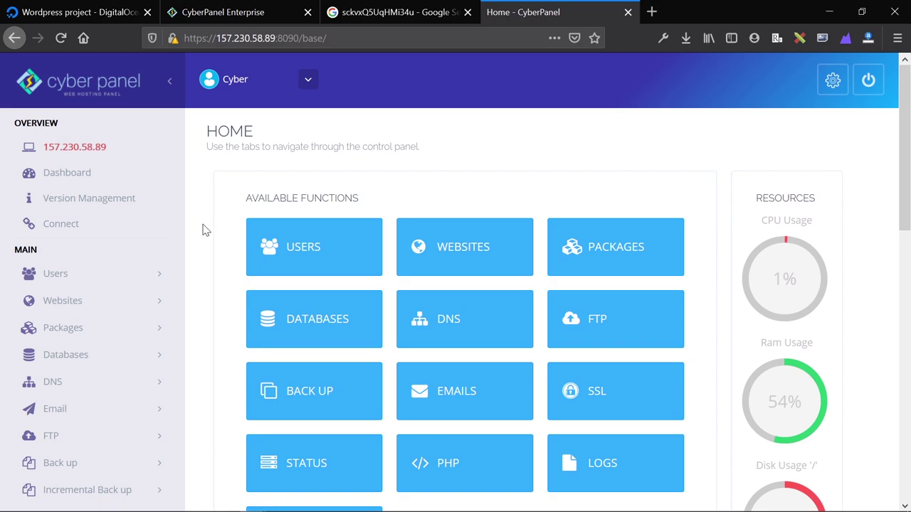
scroll(203, 230, down, 2)
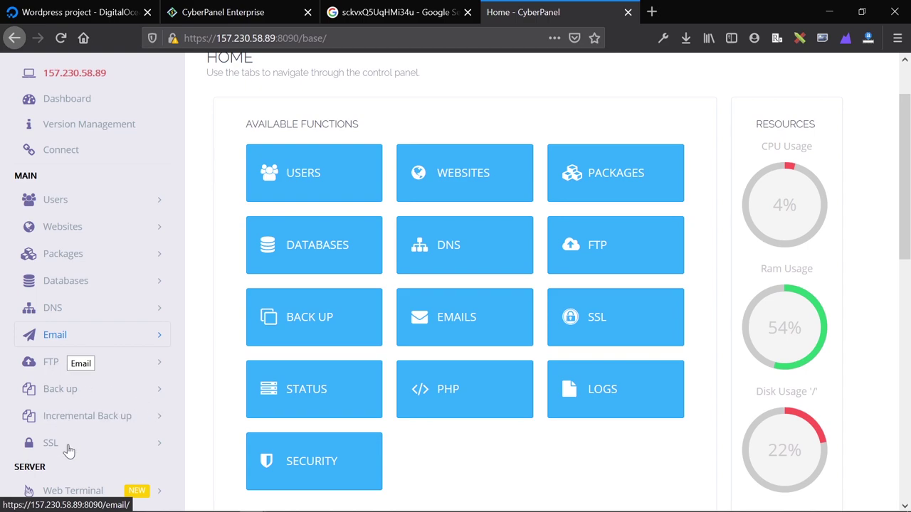
scroll(213, 320, down, 4)
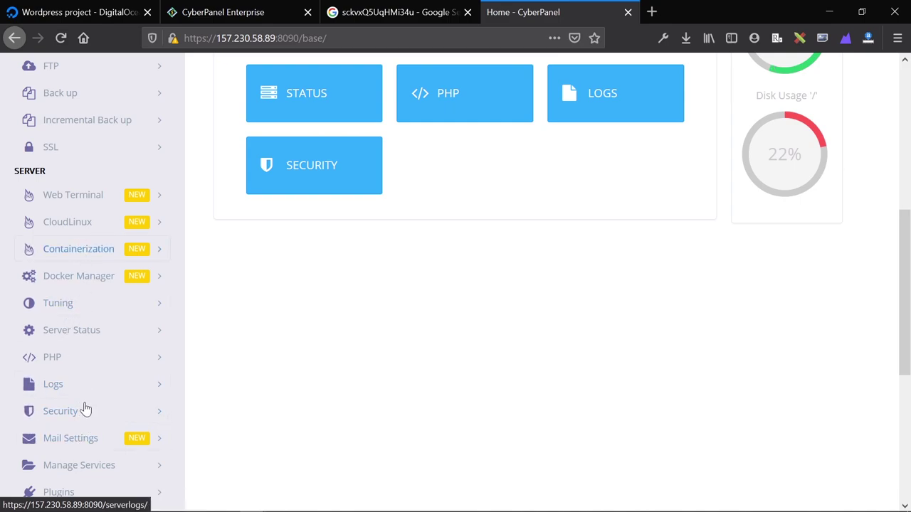
scroll(92, 412, down, 2)
scroll(71, 348, up, 2)
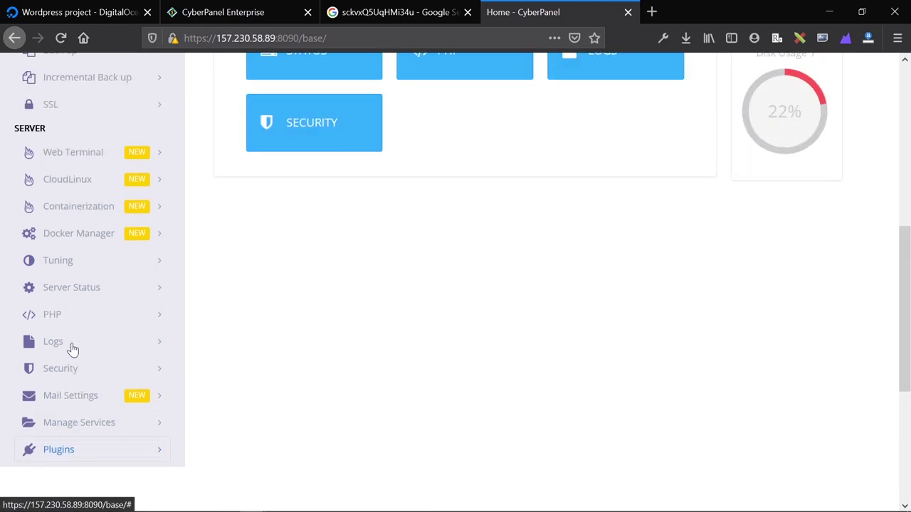
scroll(345, 247, up, 3)
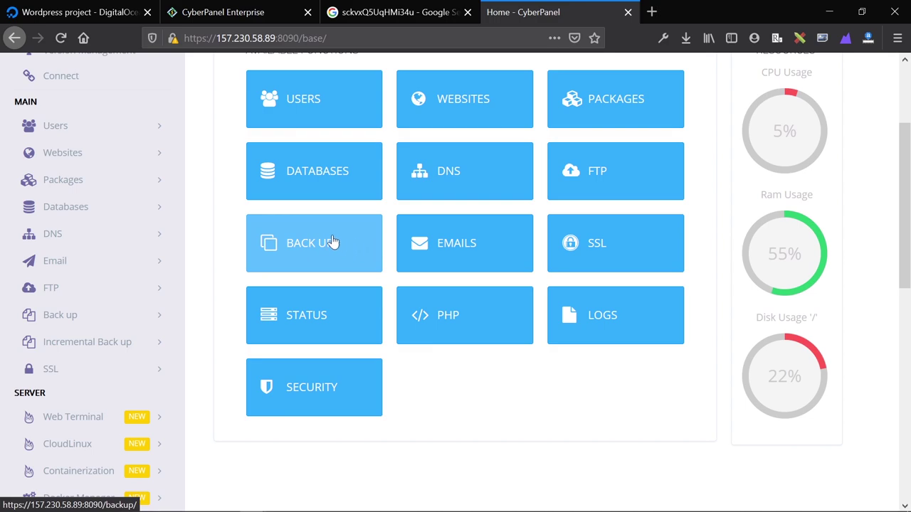
scroll(152, 205, up, 2)
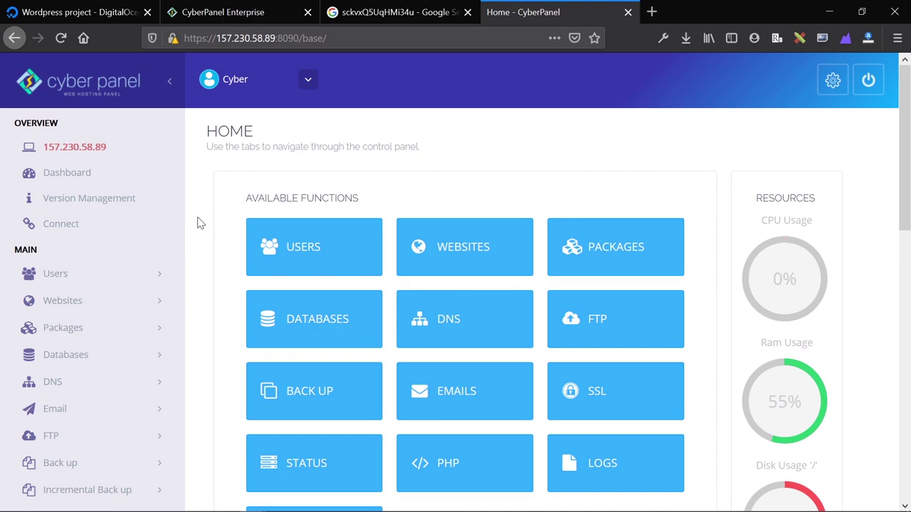
Start a new hosting package and name it 'random'.
click(107, 331)
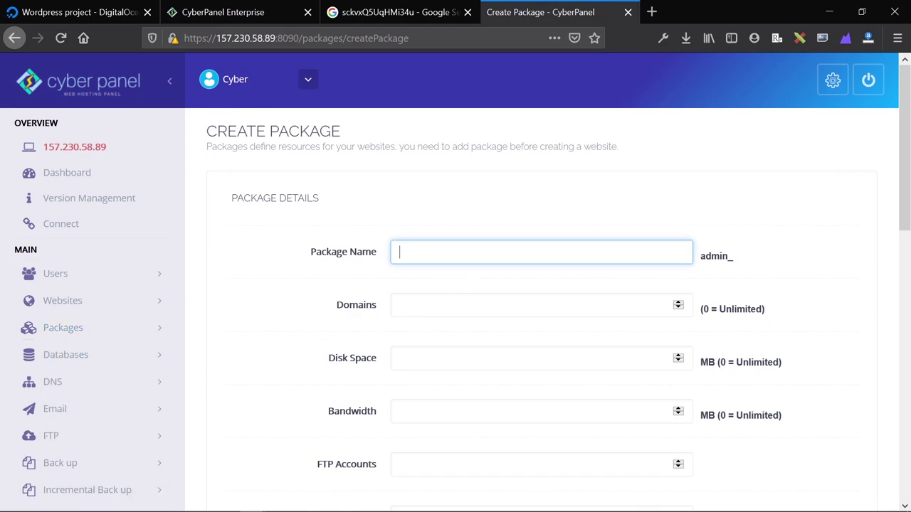
text(rondomrna)
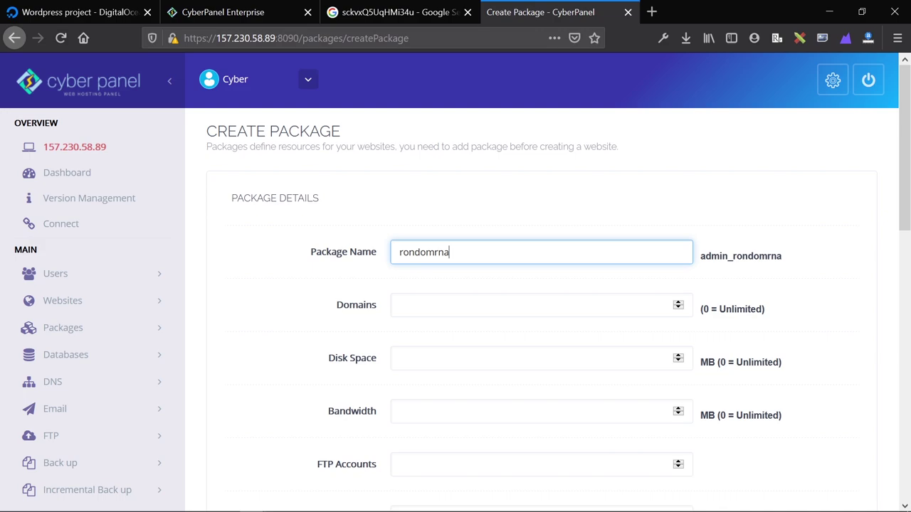
key(BackSpace)
key(ctrl+a)
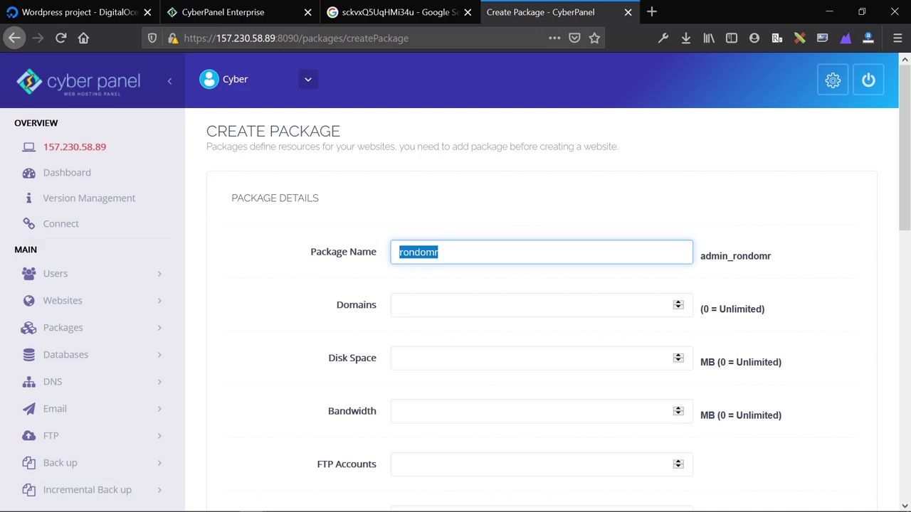
text(r)
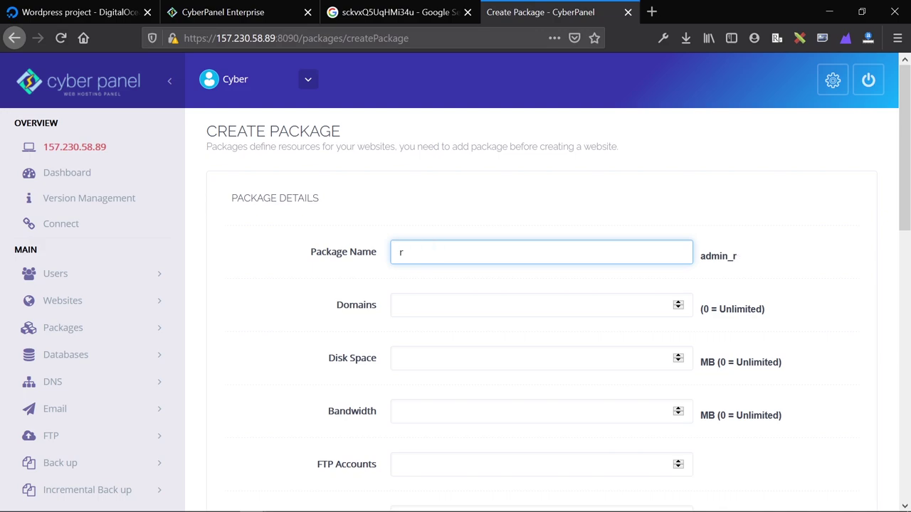
text(andom)
Set domains, disk and bandwidth to unlimited (0), FTP, databases and emails to 1, then create it.
key(Tab)
text(0)
key(Tab)
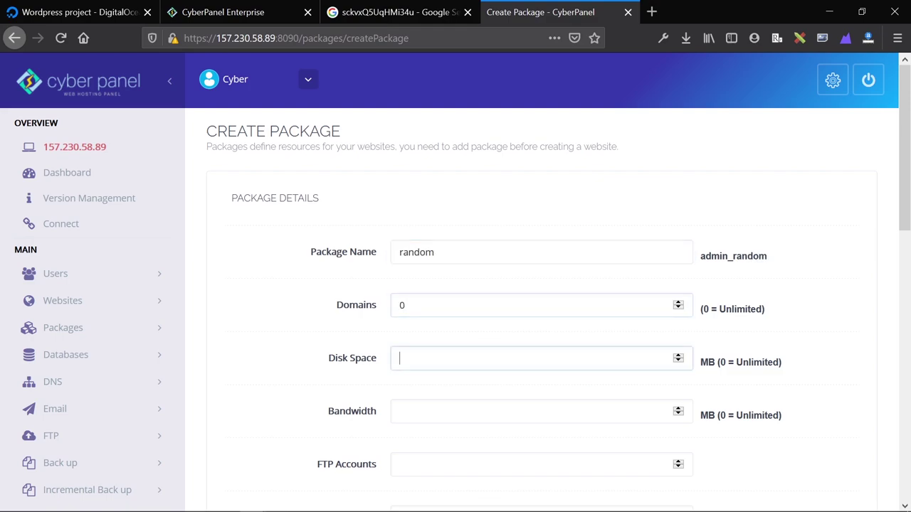
key(Tab)
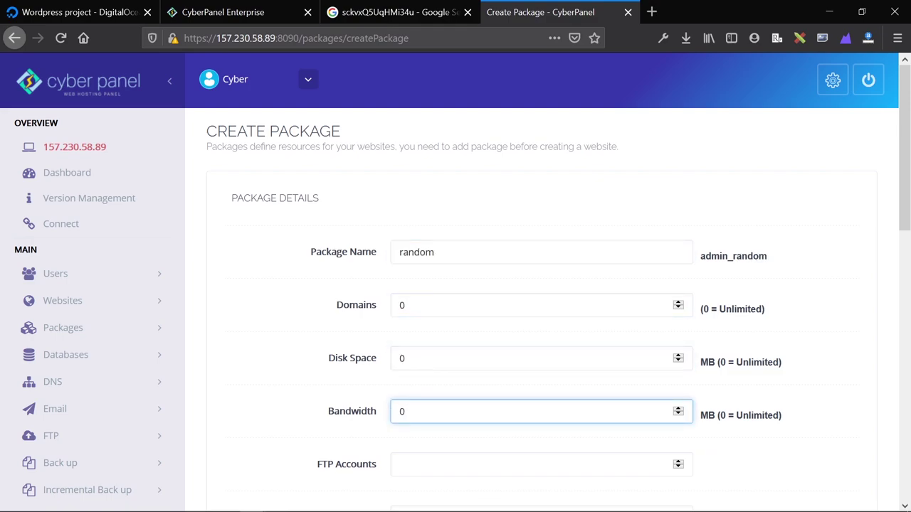
key(Tab)
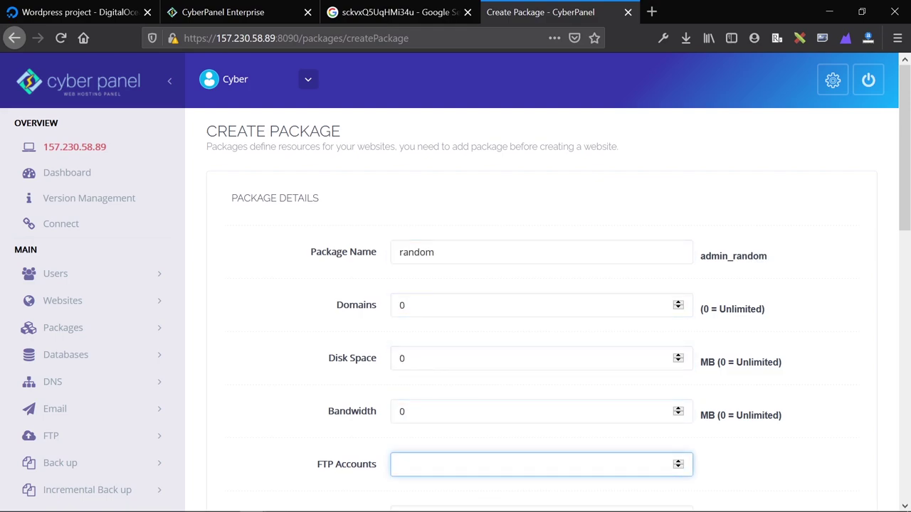
scroll(504, 285, down, 3)
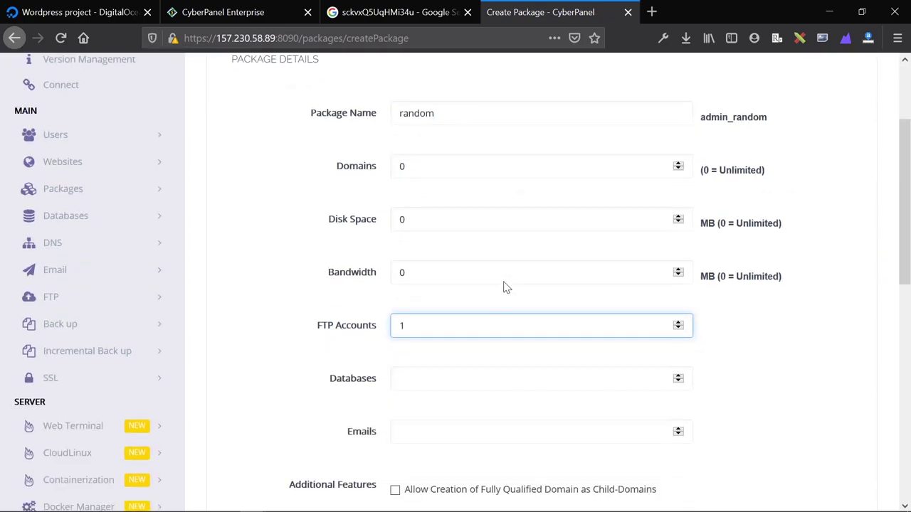
click(499, 371)
text(`)
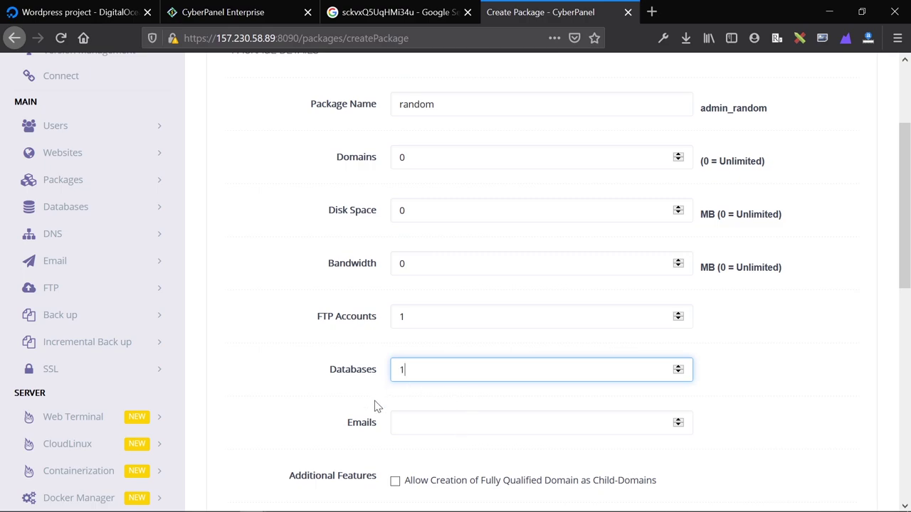
key(Tab)
text(-1)
scroll(321, 404, up, 1)
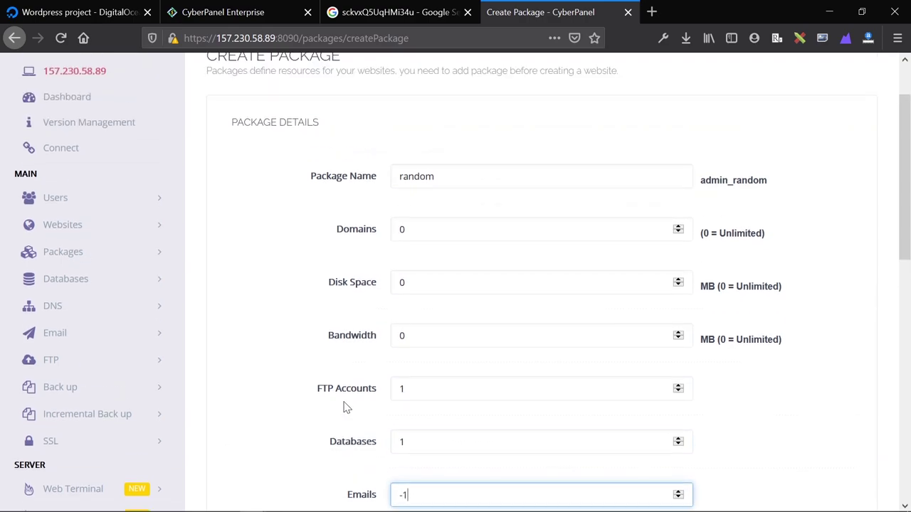
scroll(345, 407, down, 3)
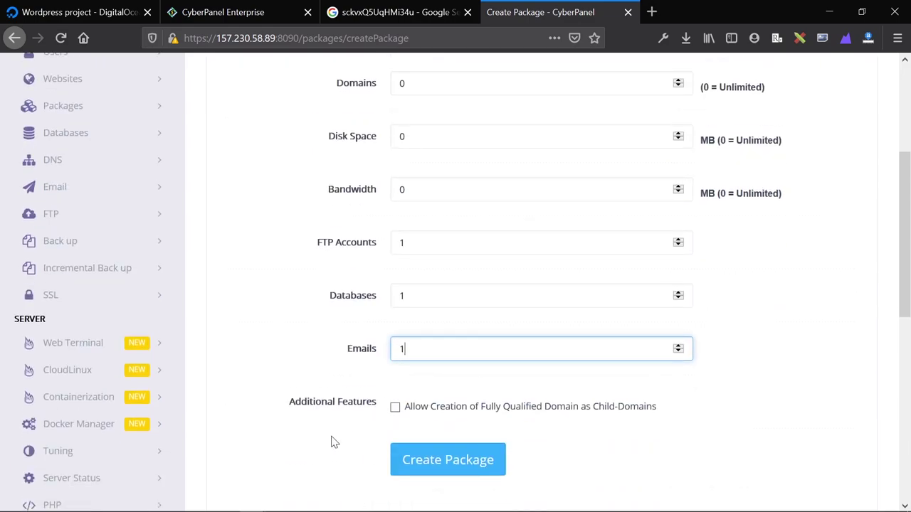
click(457, 460)
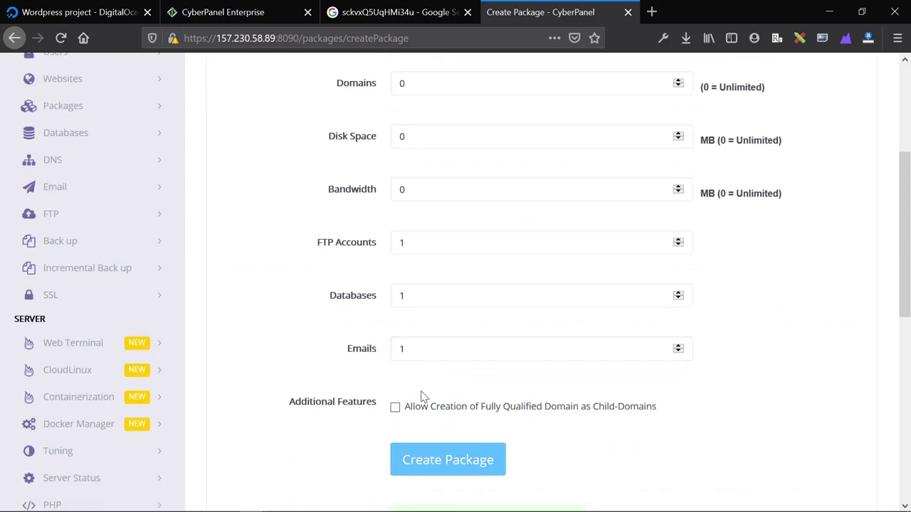
scroll(484, 391, down, 3)
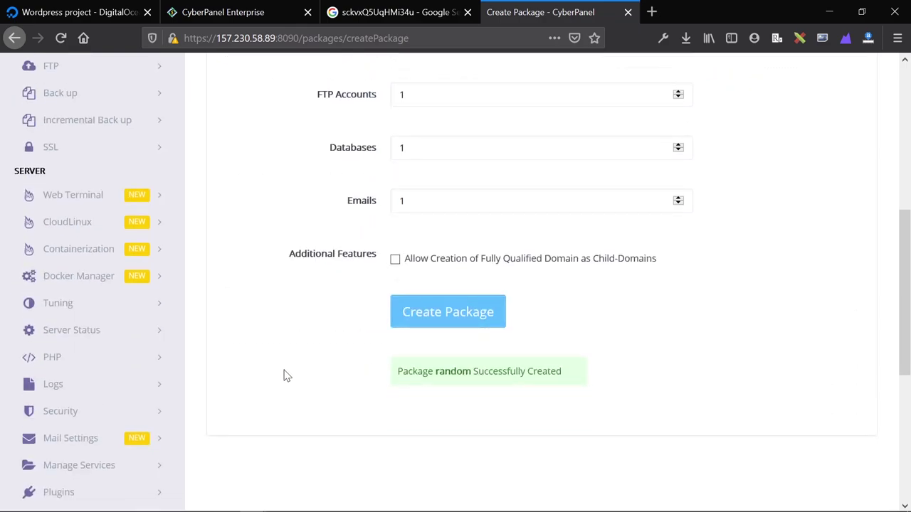
scroll(52, 178, up, 5)
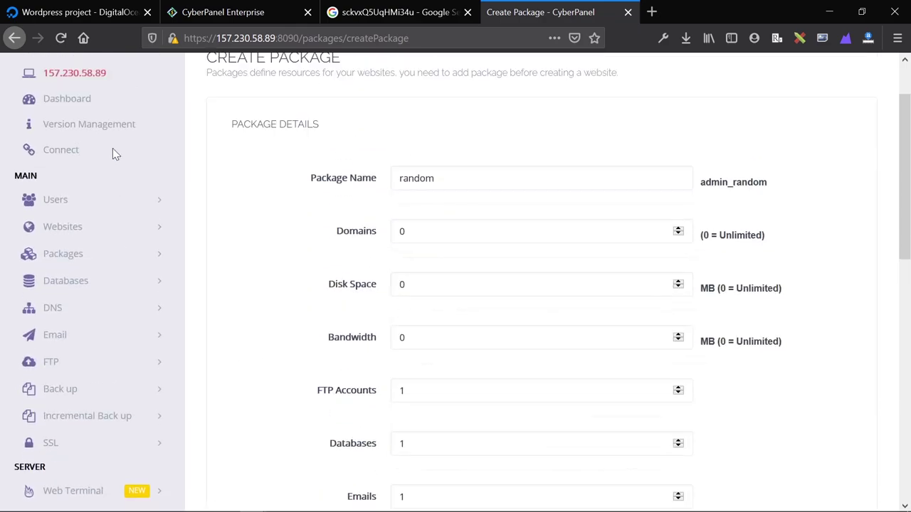
Begin a new website on the admin_random package with admin as owner.
click(52, 234)
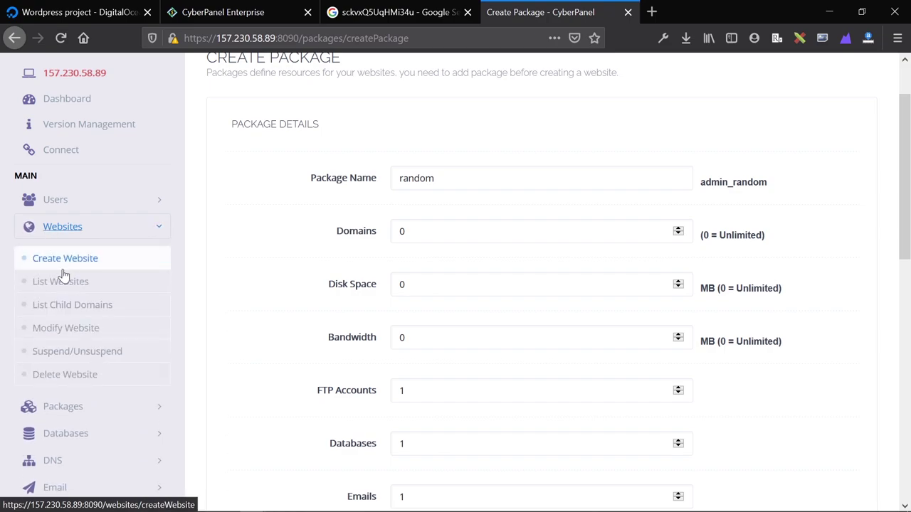
click(104, 267)
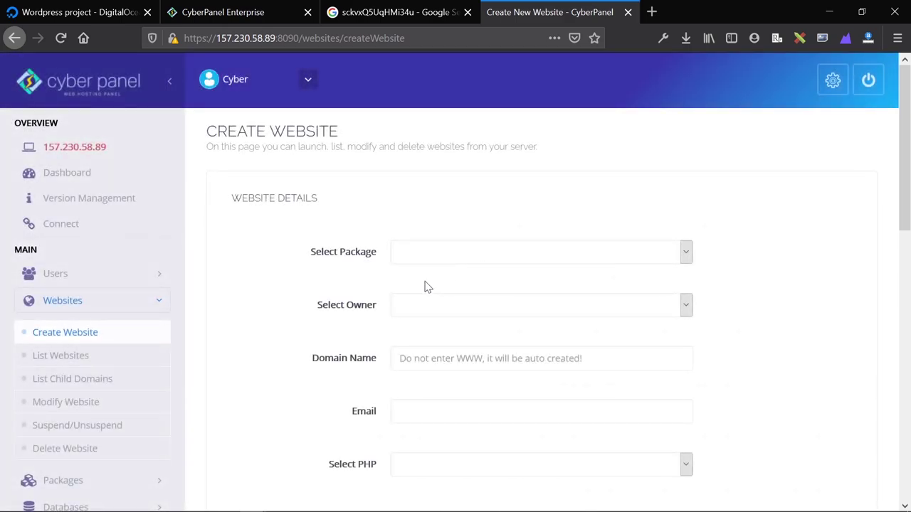
click(473, 261)
click(481, 312)
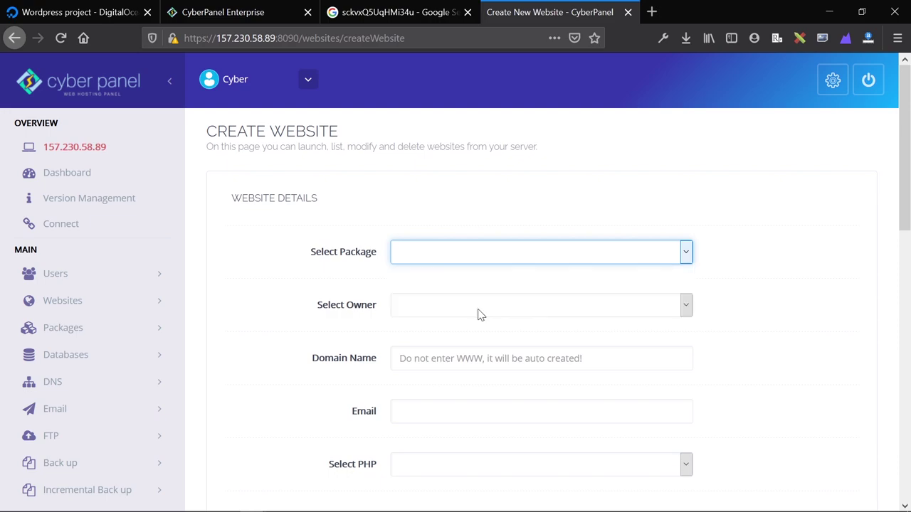
click(482, 314)
click(479, 347)
scroll(480, 297, down, 1)
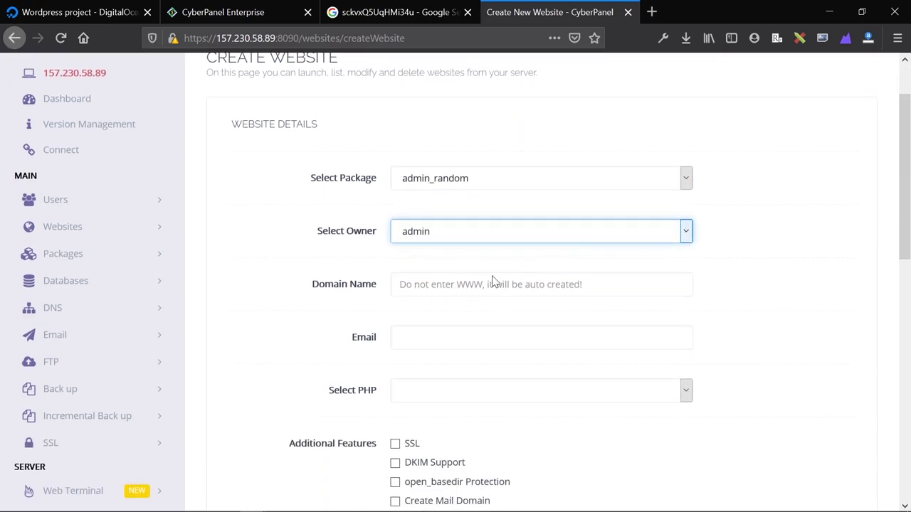
scroll(508, 284, down, 2)
Enter the domain example.com and choose PHP 7.4.
click(423, 137)
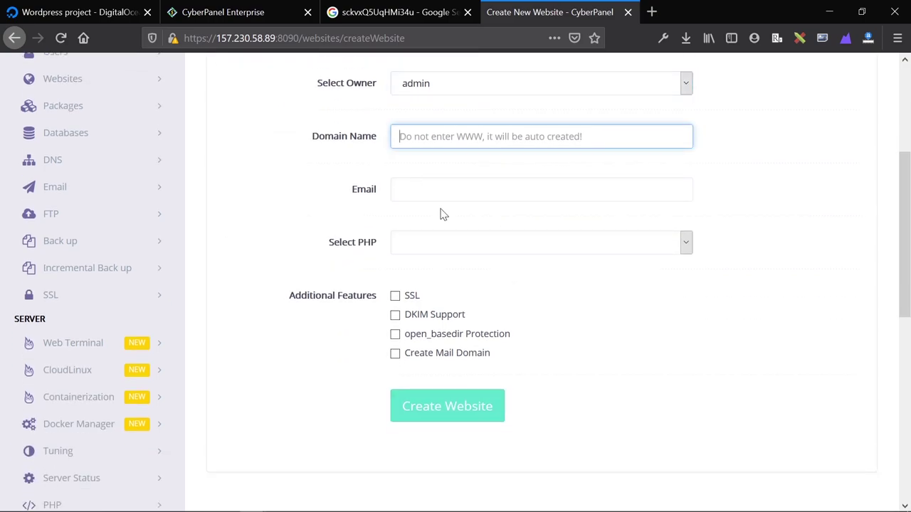
text(example.com)
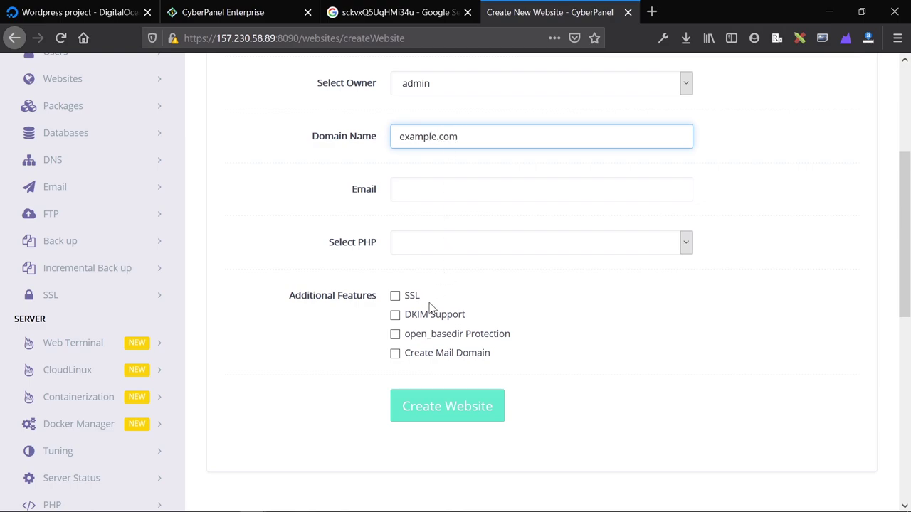
click(367, 261)
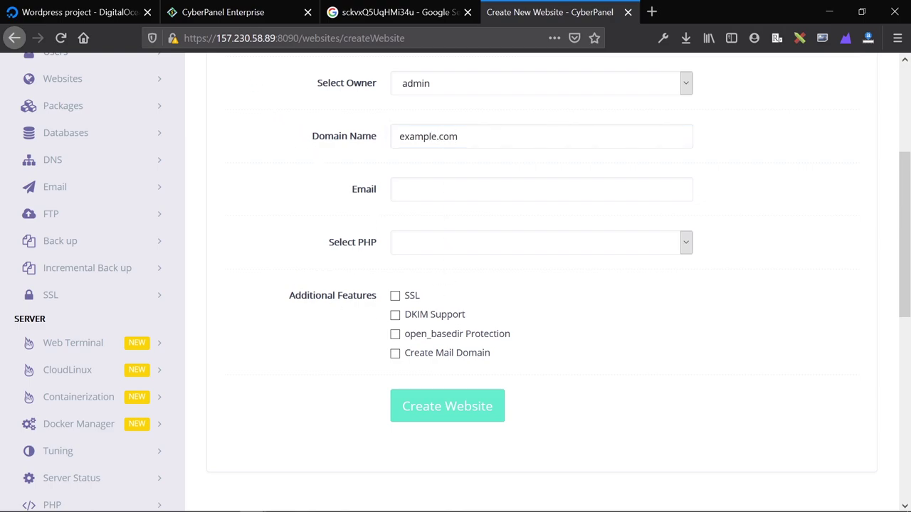
drag(278, 37, 207, 38)
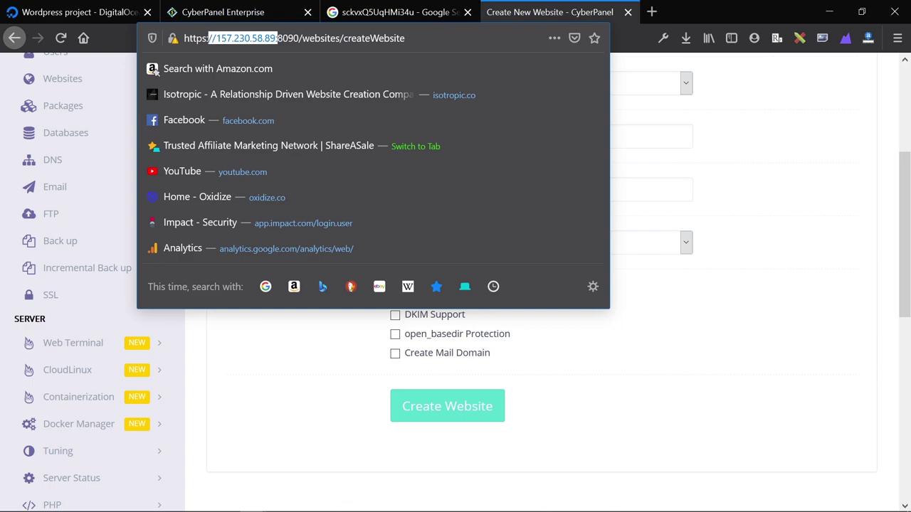
click(290, 348)
click(419, 239)
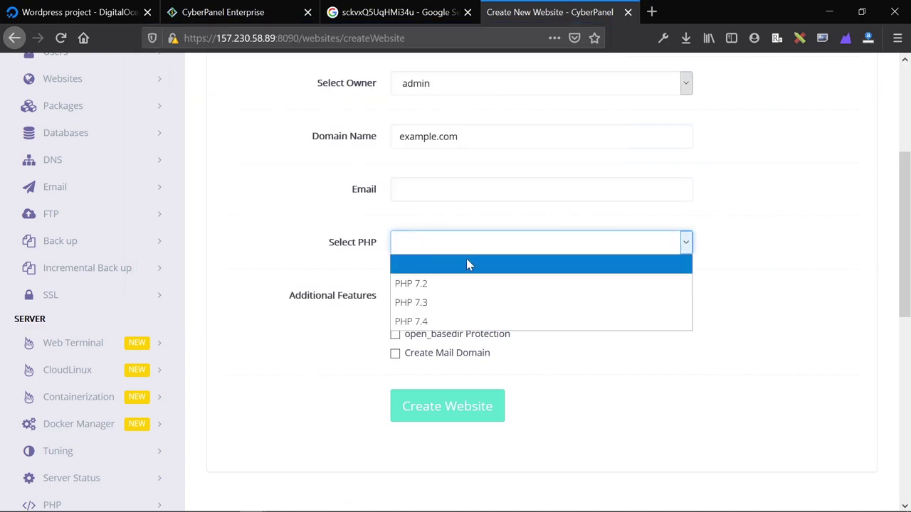
click(474, 320)
Paste the admin e-mail, enable SSL, DKIM, open_basedir and mail domain, and submit.
click(453, 196)
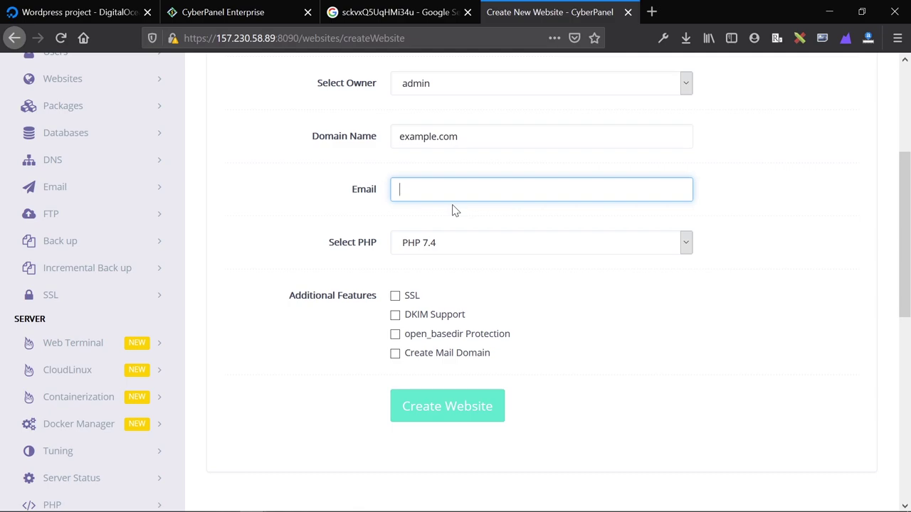
key(ctrl+v)
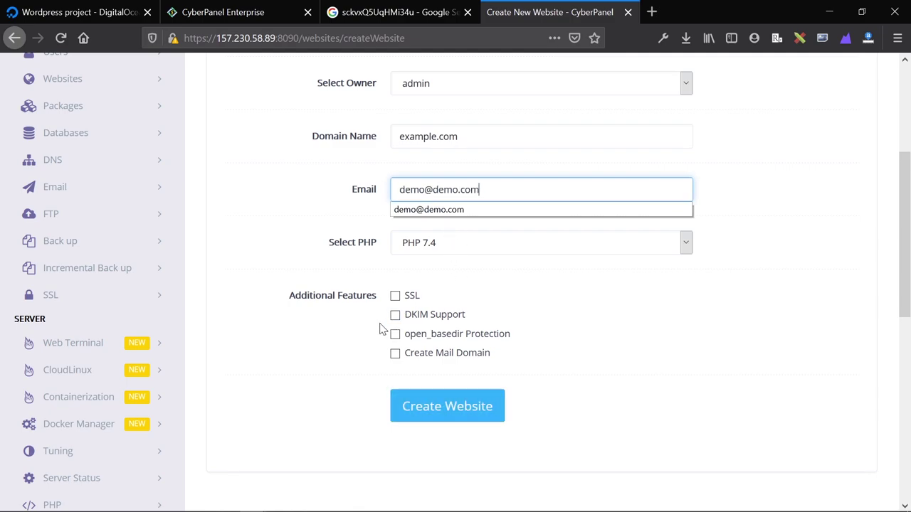
click(395, 296)
click(395, 315)
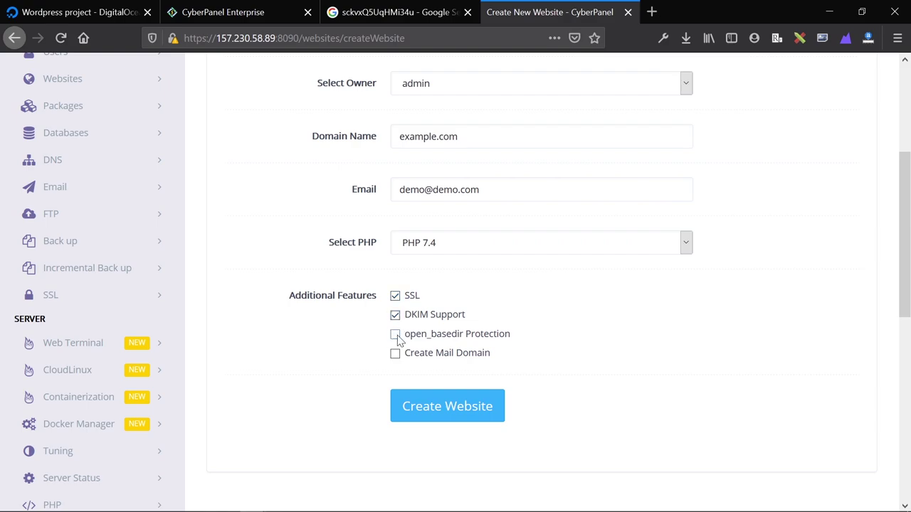
click(395, 333)
click(395, 353)
click(433, 411)
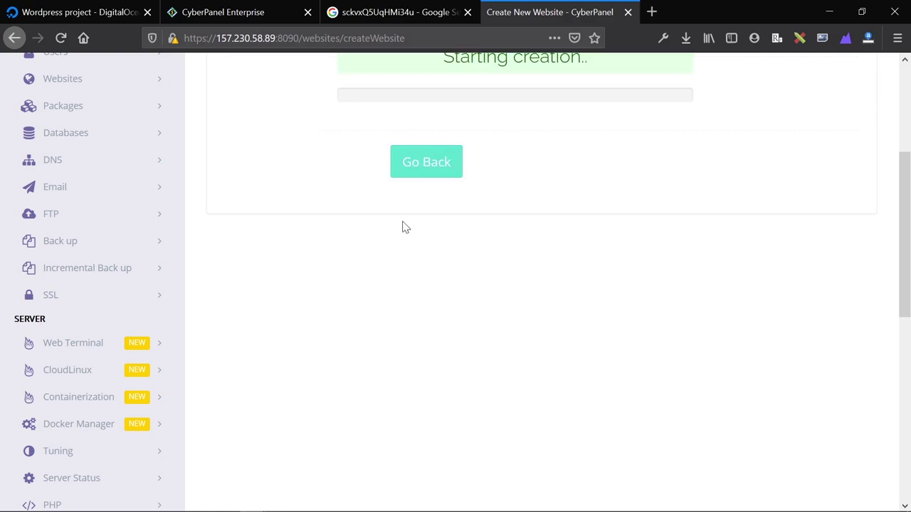
Wait until example.com's creation reports 'Successfully Installed' and 'Website succesfully created'.
scroll(403, 226, up, 3)
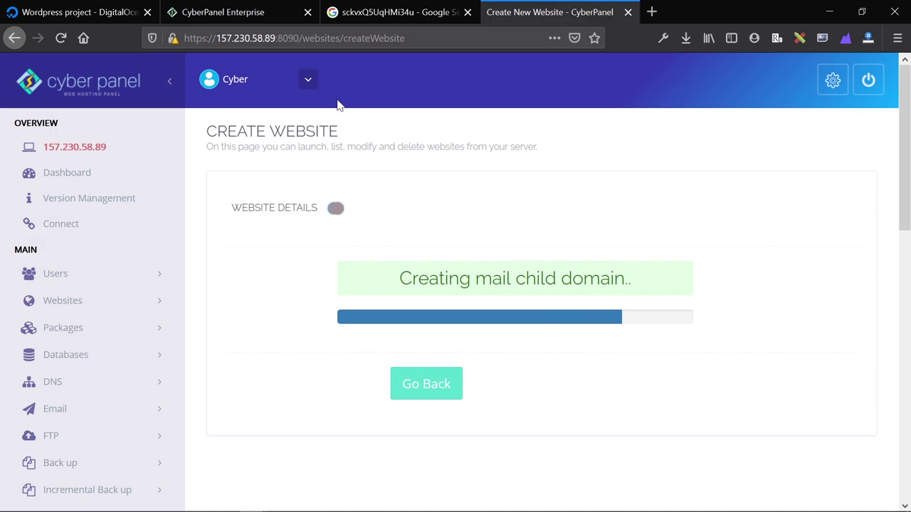
click(265, 37)
drag(264, 37, 231, 38)
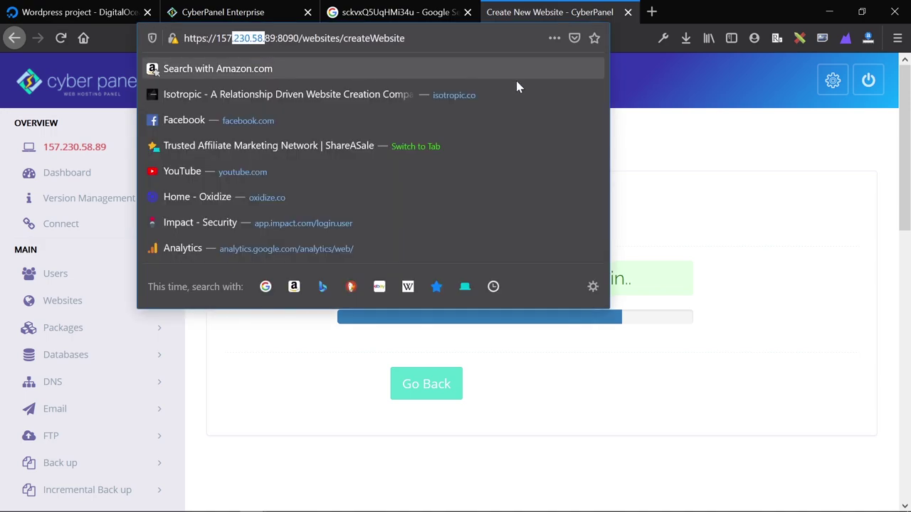
click(749, 199)
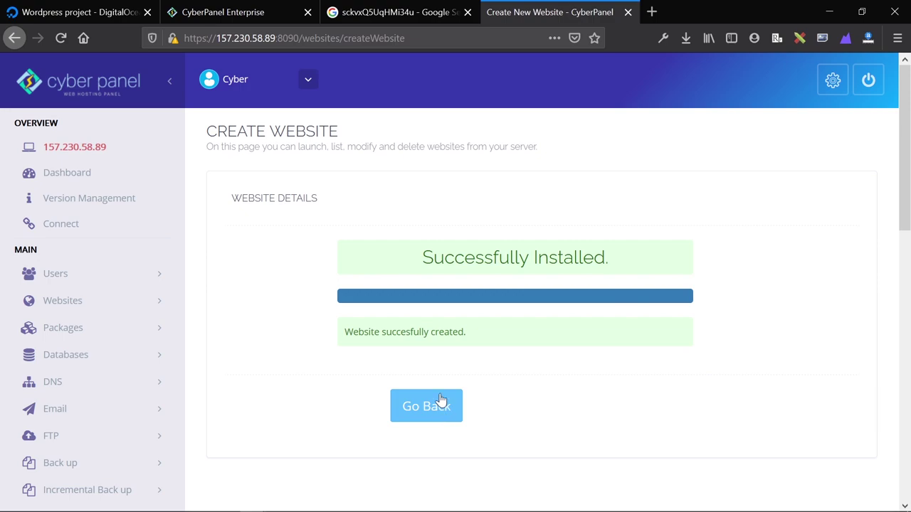
Go to List Websites and bring up example.com's management page.
click(103, 303)
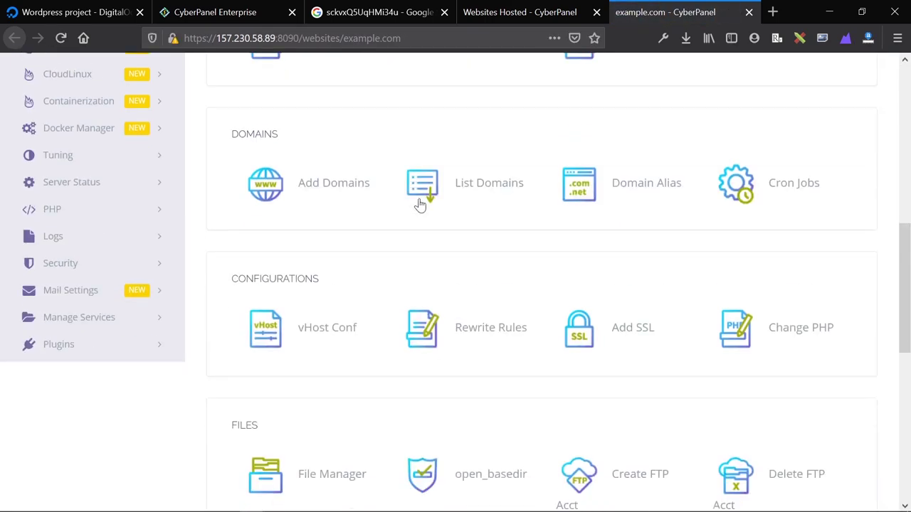
scroll(420, 203, down, 10)
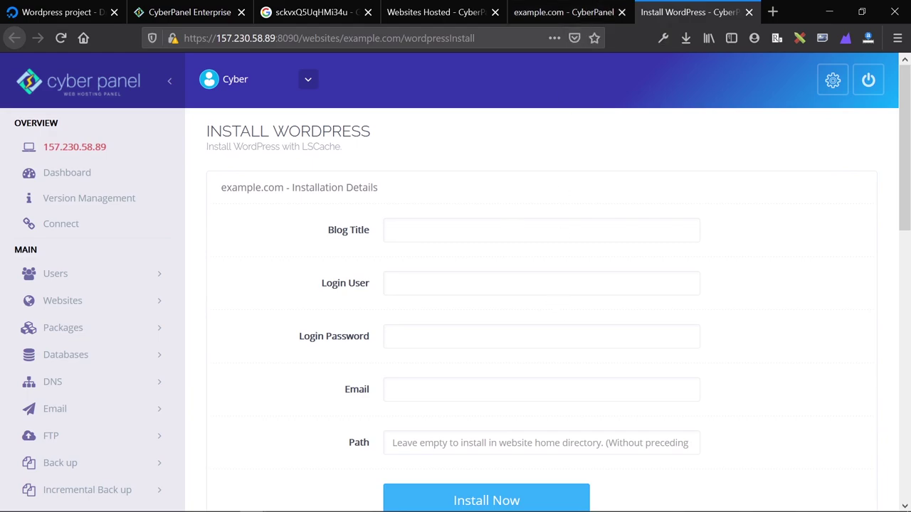
Enter blog title 'Random', login user 'rendom' and the admin password.
click(509, 226)
text(Rendom)
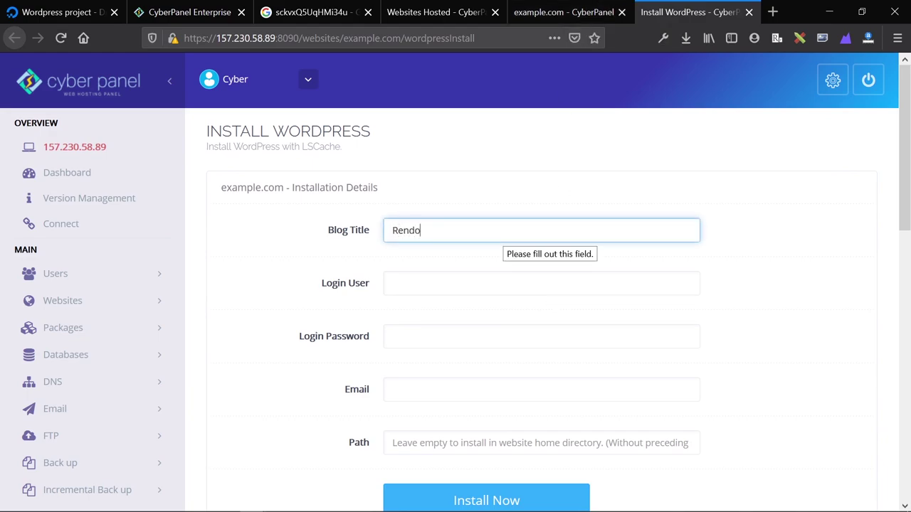
key(BackSpace)
key(BackSpace)
key(BackSpace)
key(BackSpace)
key(BackSpace)
text(andom)
key(Tab)
text(rendom)
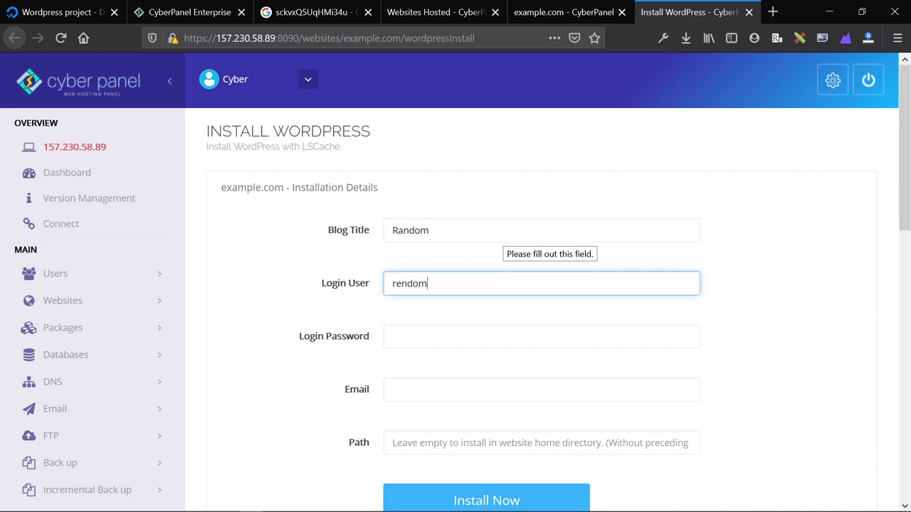
key(Tab)
text(123456)
key(Tab)
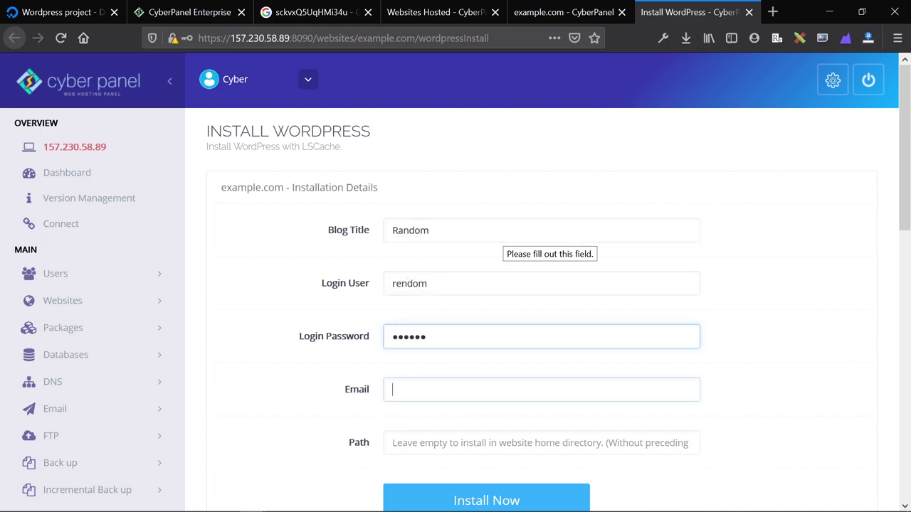
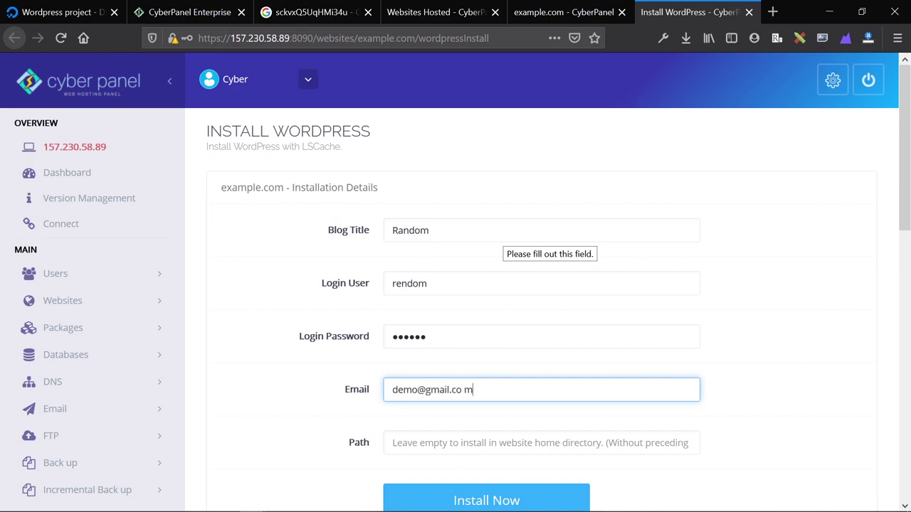
Enter the contact e-mail, remove its stray space, and launch the WordPress install.
key(Tab)
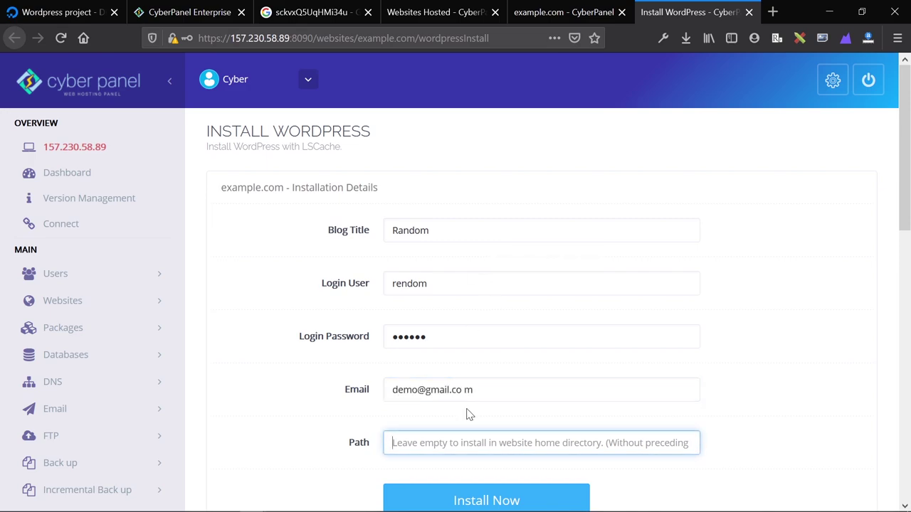
click(464, 390)
key(BackSpace)
scroll(458, 425, down, 2)
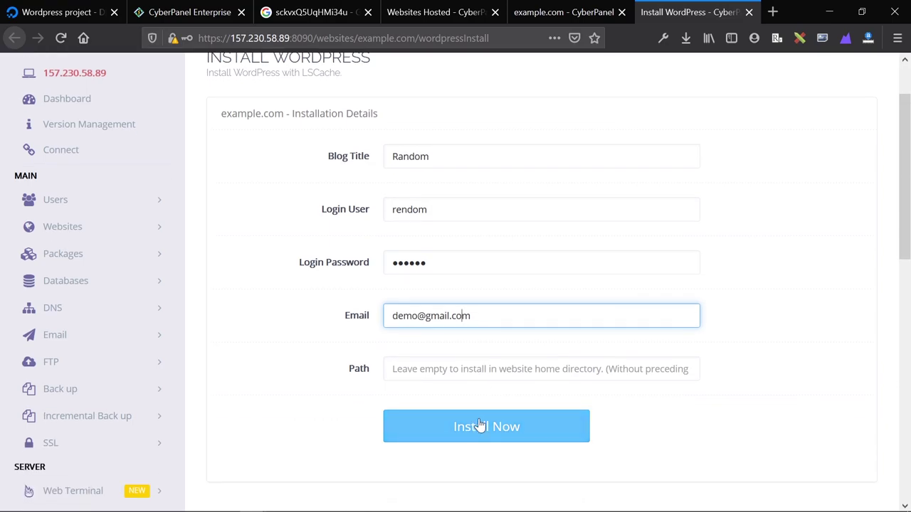
click(457, 425)
click(562, 12)
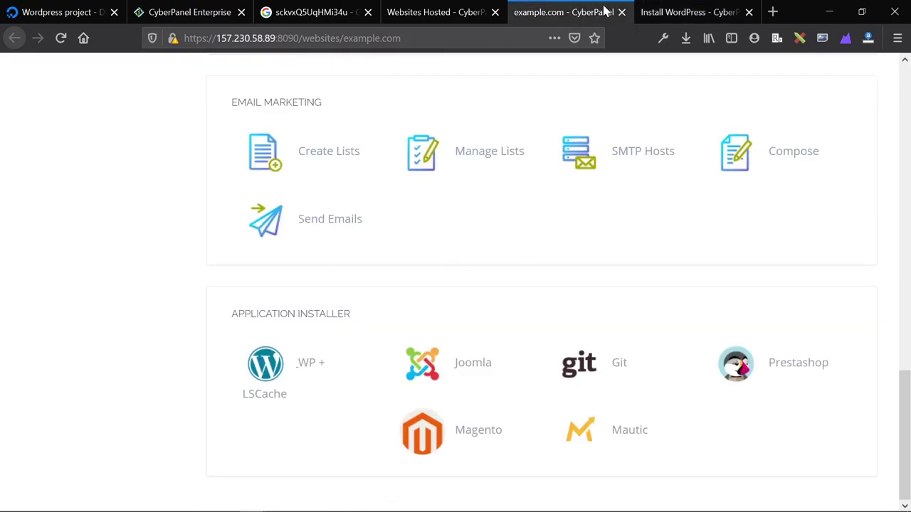
Browse example.com's File Manager listing (.wp-cli, logs, public_html) and the site page.
scroll(459, 224, up, 6)
scroll(459, 224, up, 5)
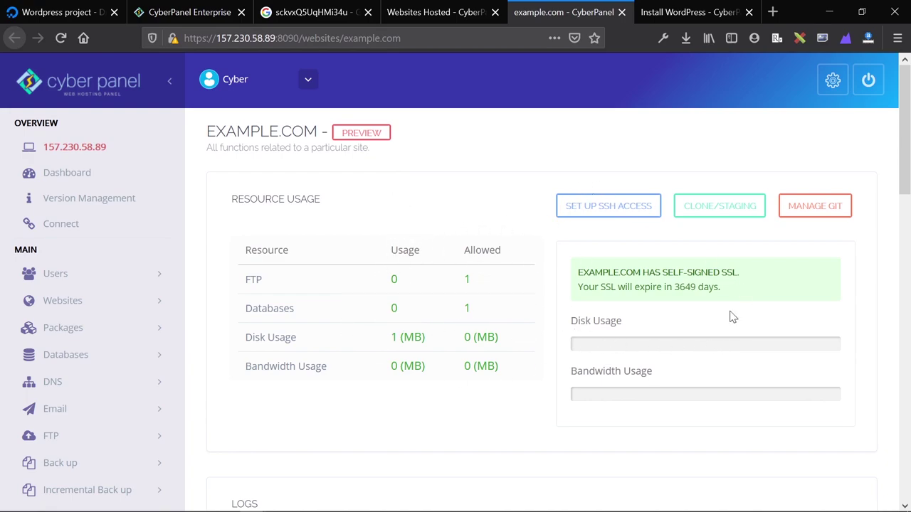
scroll(688, 228, down, 5)
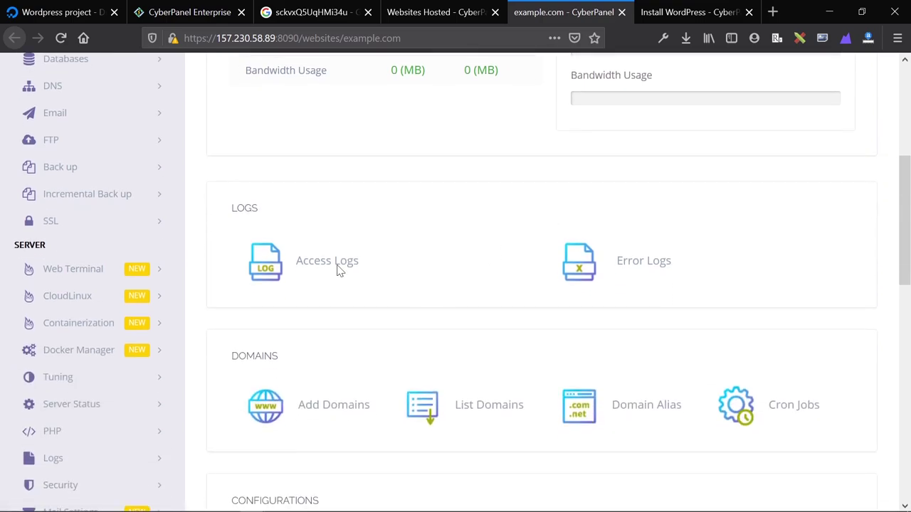
scroll(489, 290, down, 2)
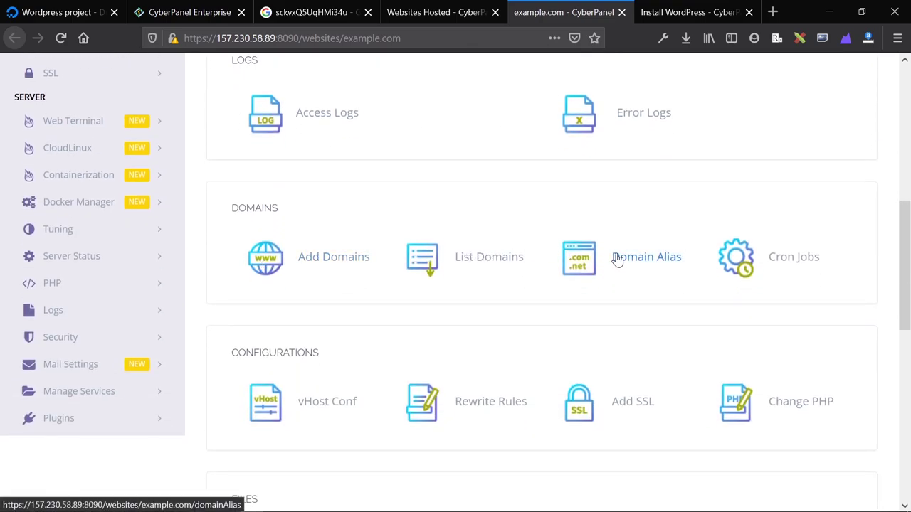
scroll(455, 263, down, 2)
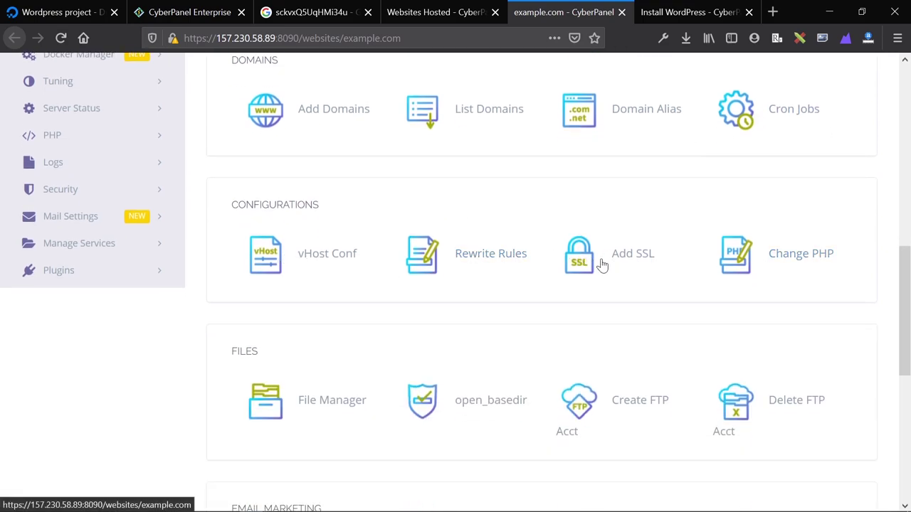
scroll(353, 264, down, 1)
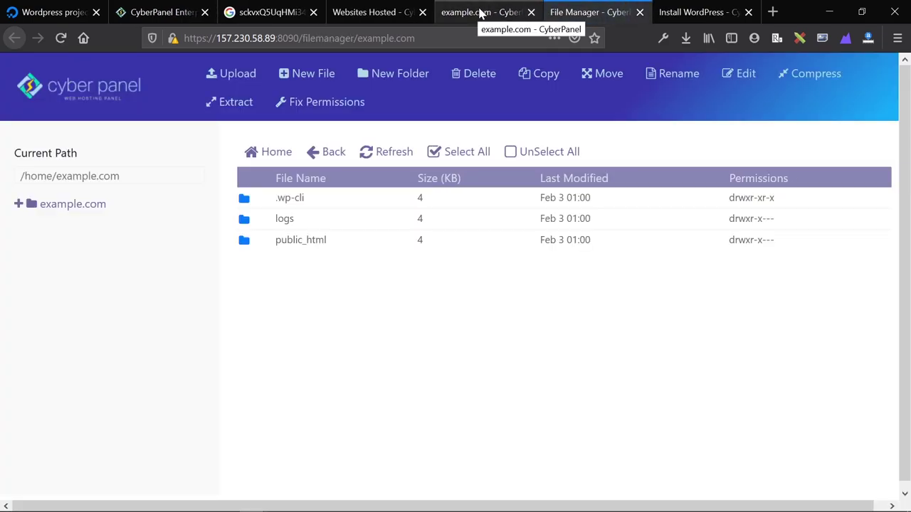
click(481, 12)
scroll(425, 305, down, 4)
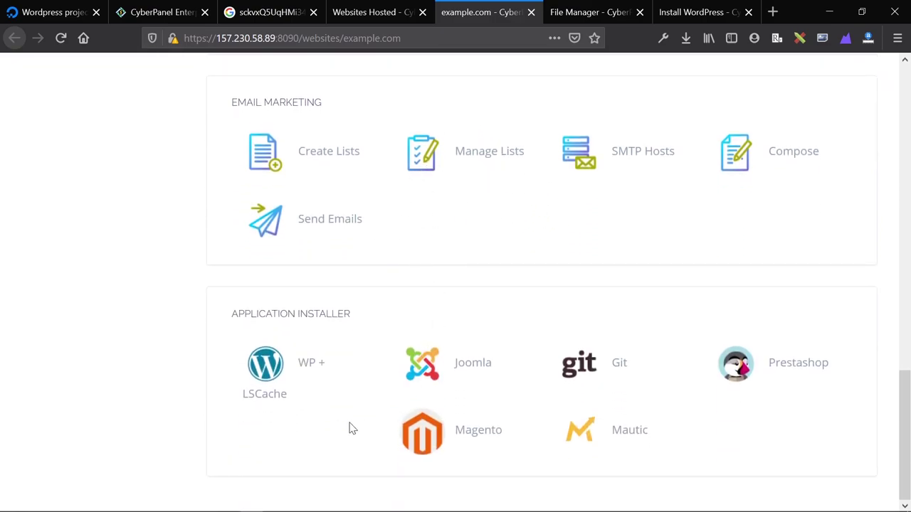
scroll(472, 271, up, 8)
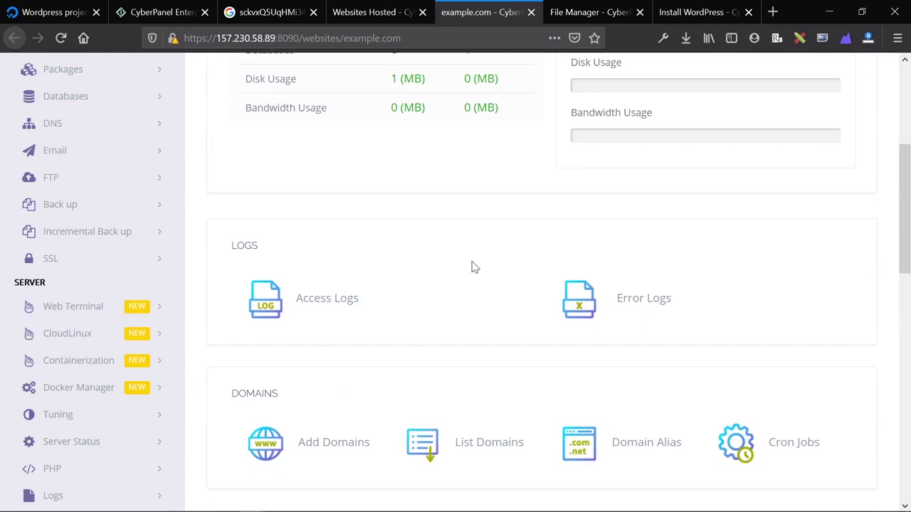
Confirm WordPress installed successfully, then leave the install result.
click(612, 12)
click(705, 13)
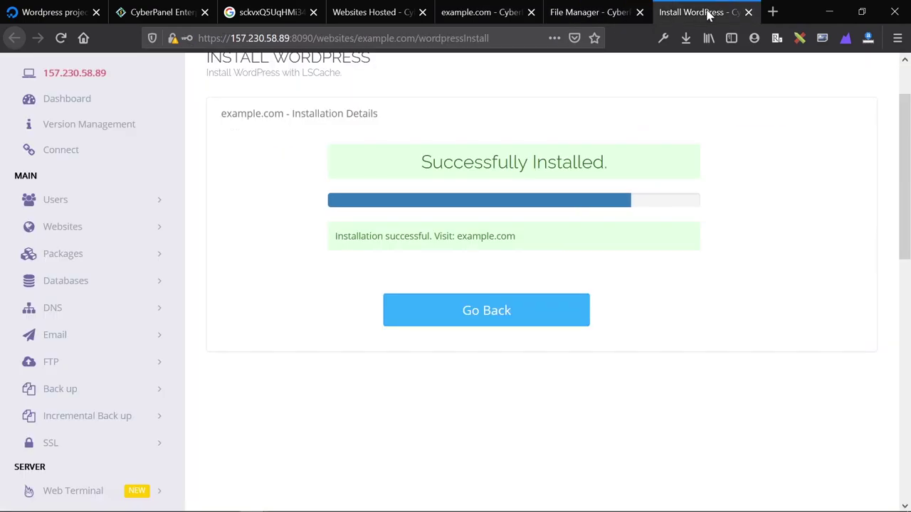
click(501, 313)
Return to the example.com site page and scroll to the top.
scroll(275, 166, up, 2)
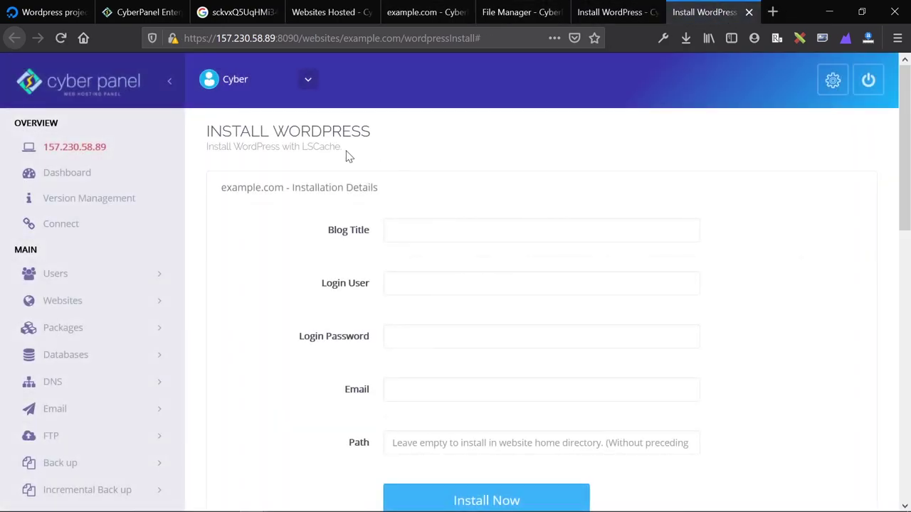
scroll(346, 154, down, 2)
click(616, 12)
click(506, 11)
click(415, 14)
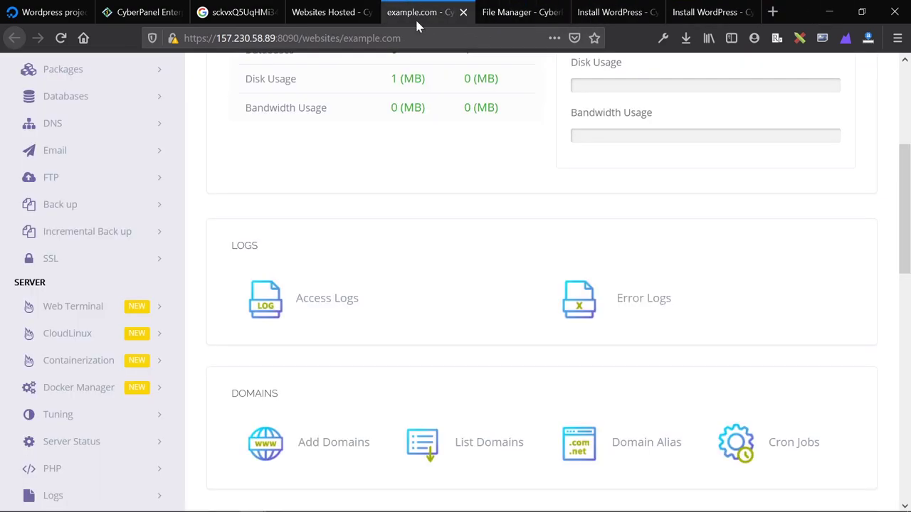
scroll(420, 168, up, 4)
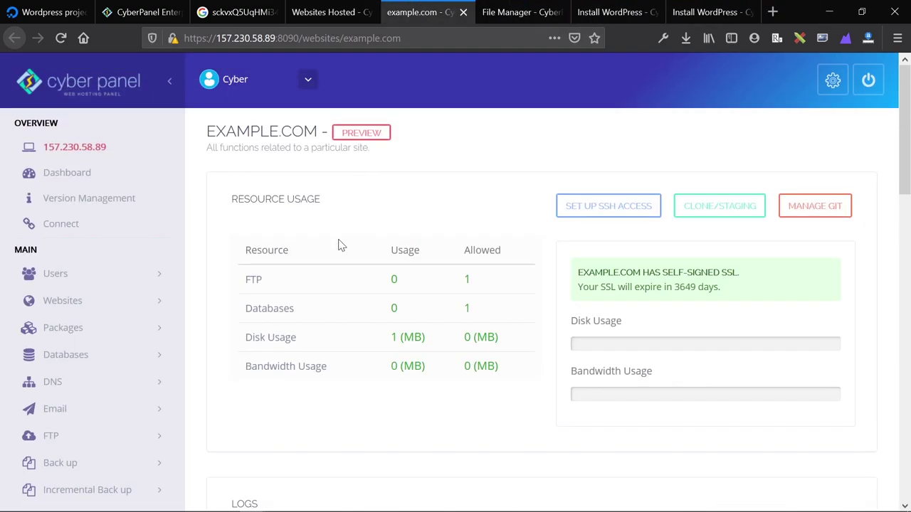
List websites to see example.com Active on admin_random, owned by admin, using 1MB.
click(82, 306)
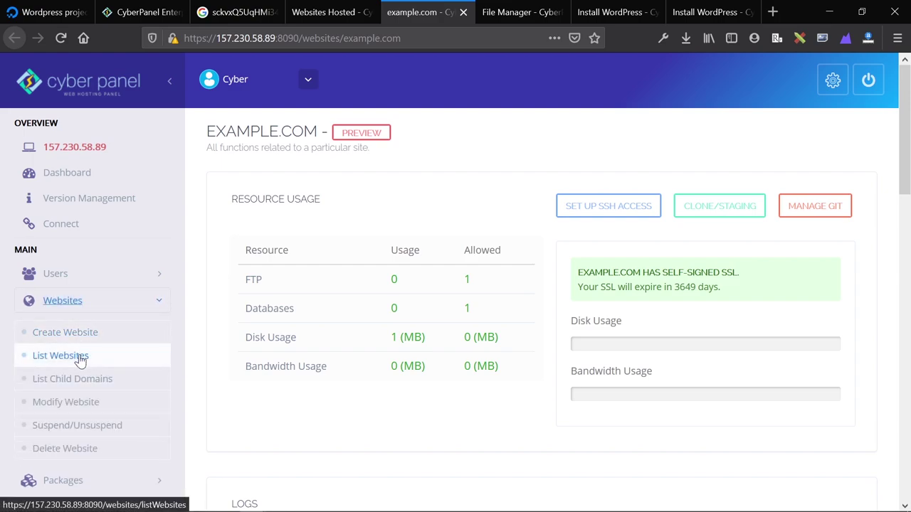
click(79, 356)
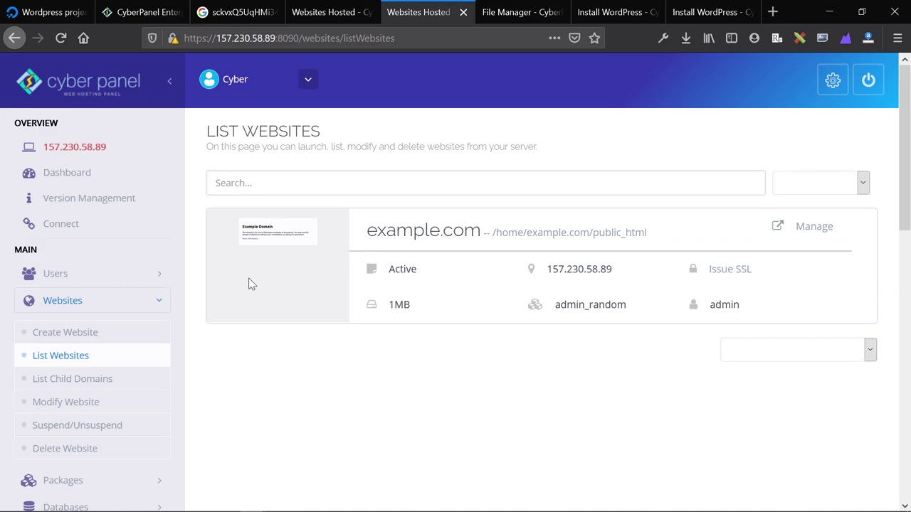
scroll(143, 320, down, 3)
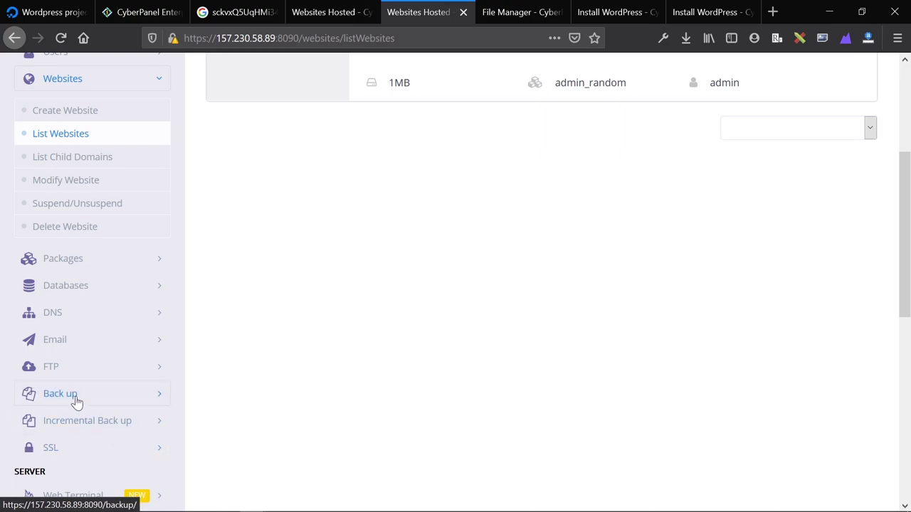
scroll(79, 396, down, 4)
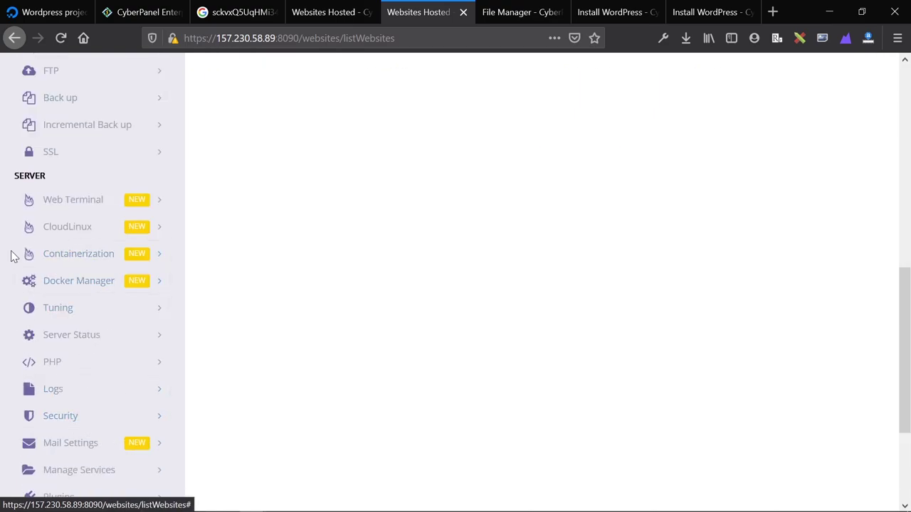